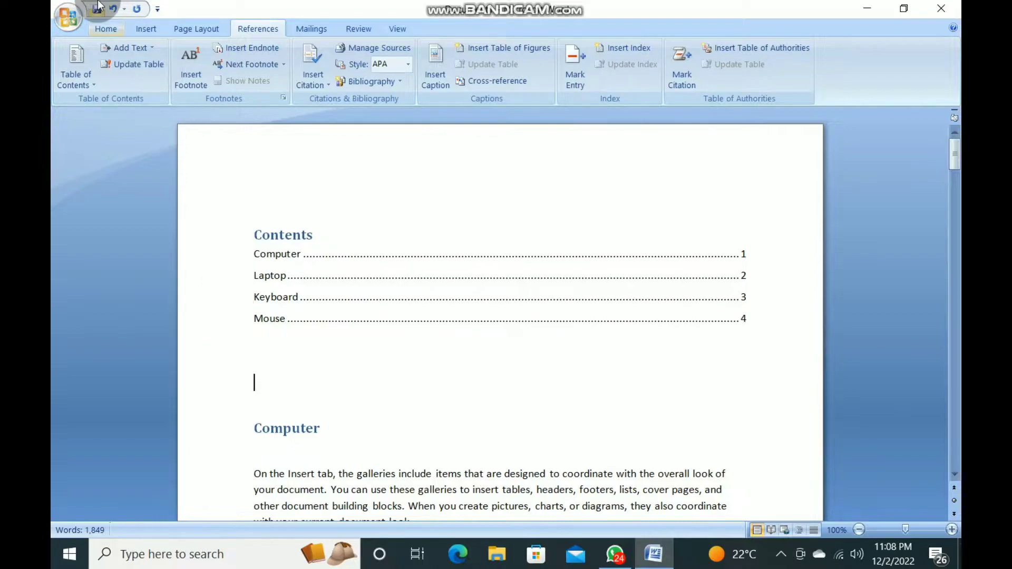
left_click(251, 31)
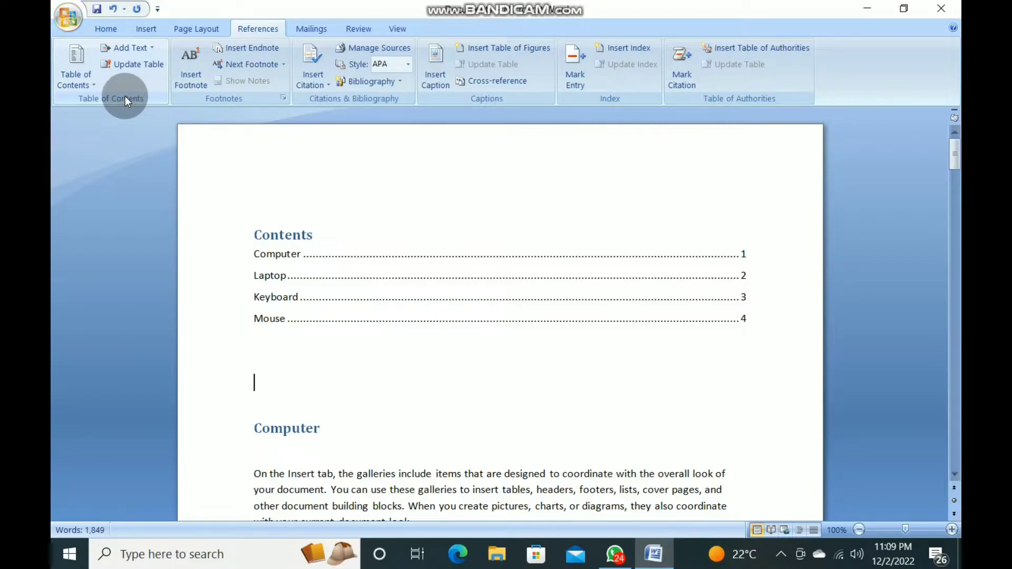
left_click(153, 28)
left_click(175, 30)
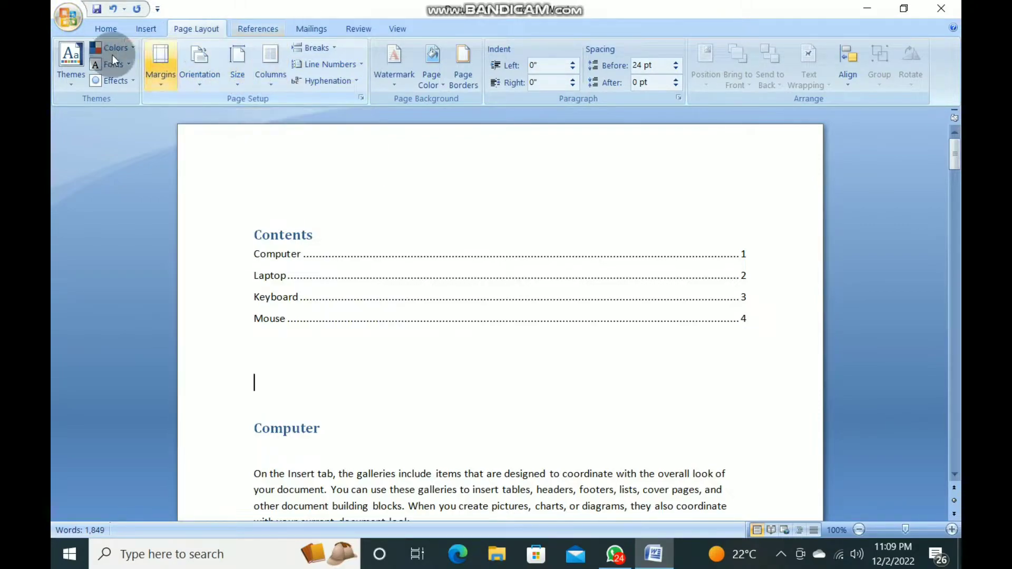
left_click(252, 27)
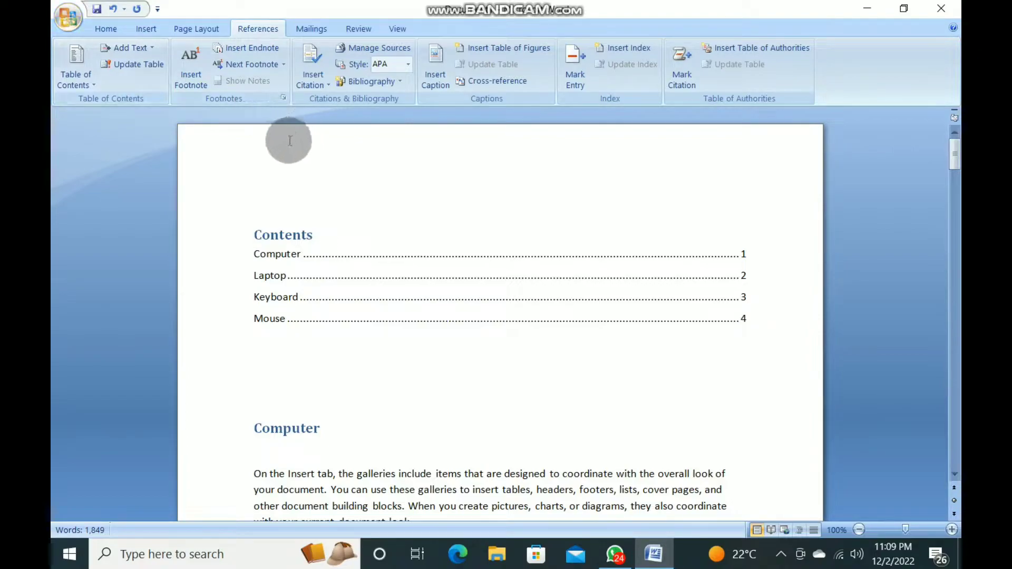
Review the table of contents and the Computer, Laptop, Keyboard and Mouse headings throughout the document.
left_click_drag(251, 215, 742, 317)
left_click(754, 392)
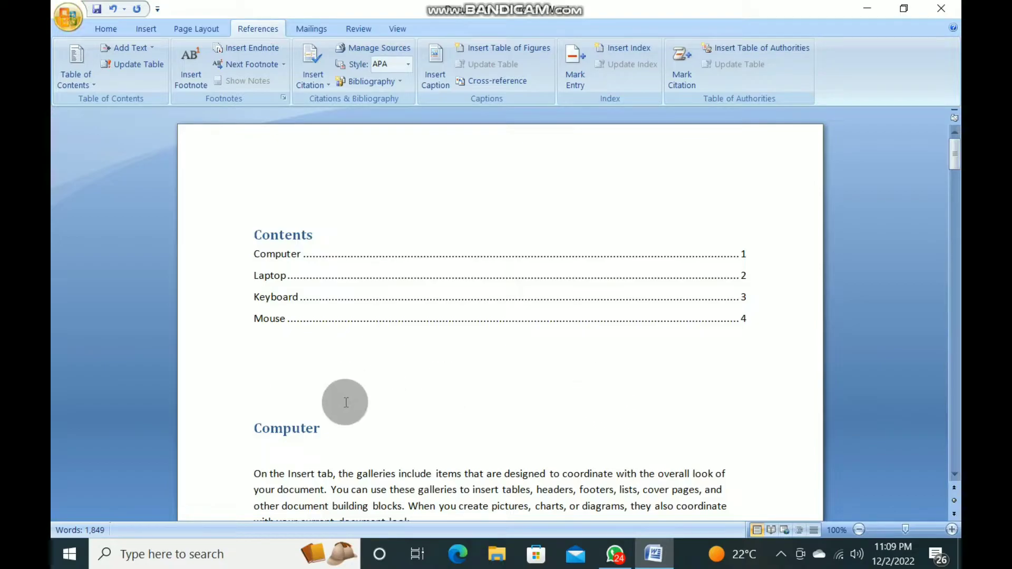
scroll(346, 403, "down", 5)
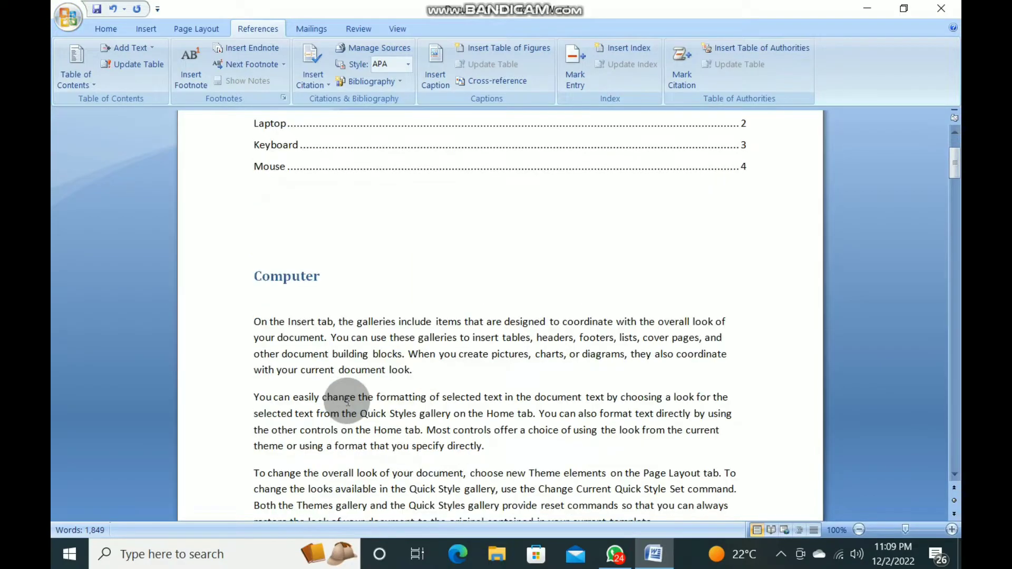
scroll(347, 400, "down", 20)
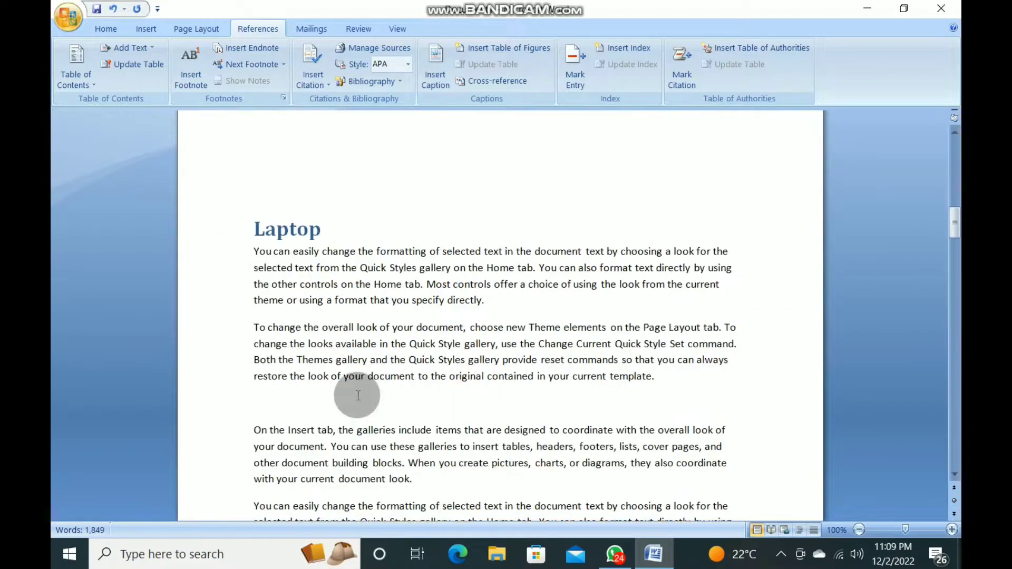
scroll(358, 395, "down", 20)
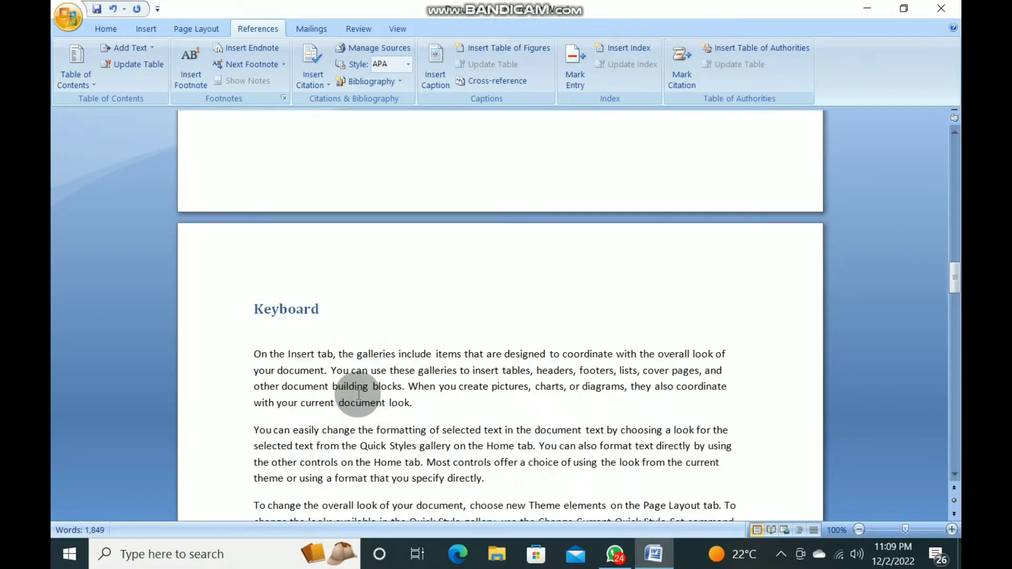
scroll(358, 395, "down", 20)
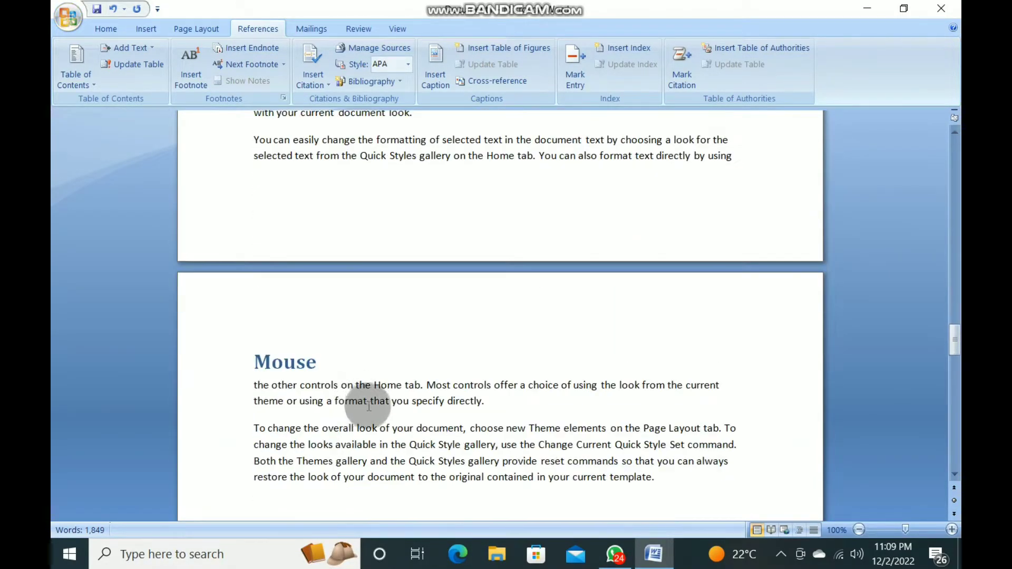
scroll(480, 388, "up", 15)
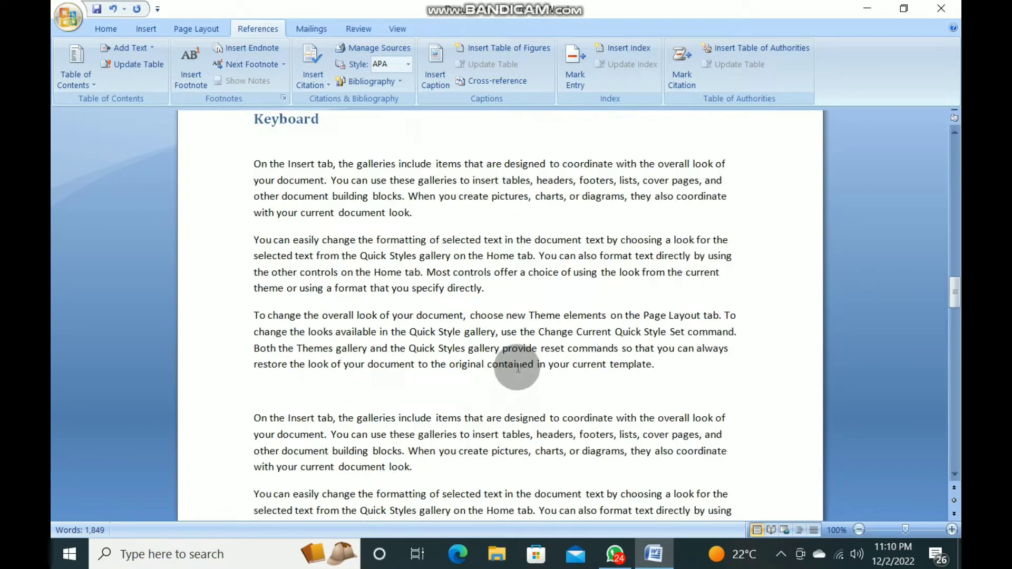
scroll(517, 367, "up", 20)
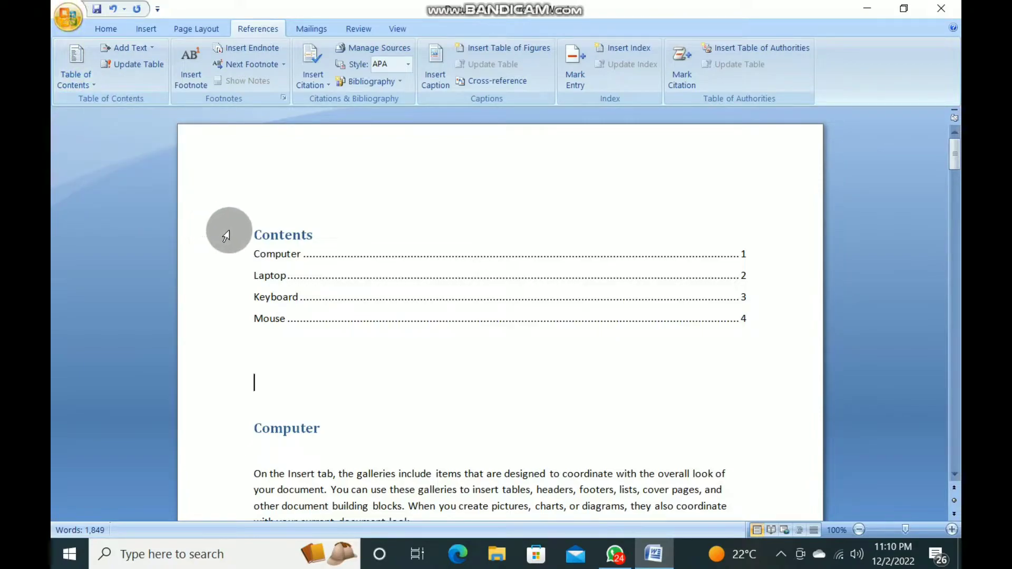
left_click(252, 246)
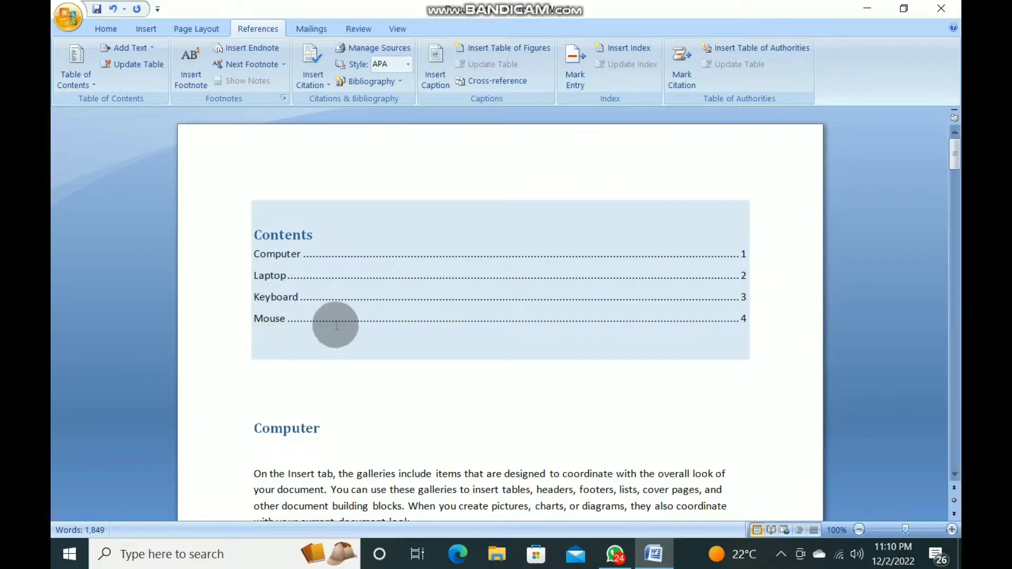
left_click(554, 380)
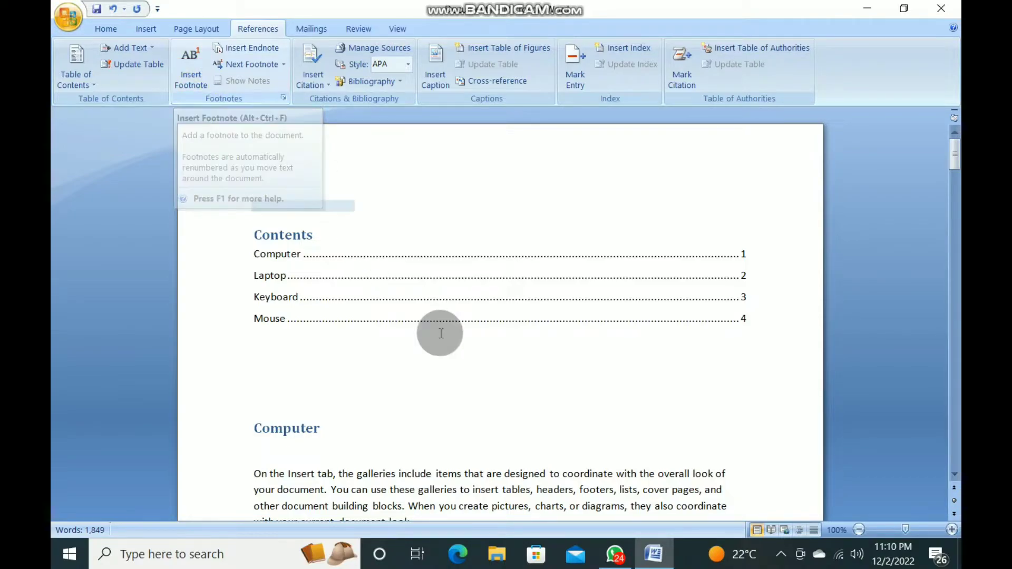
Add a footnote at the end of the Computer heading reading "Csjhlkjf kdjjksfh kkjsdhh" and check its reference mark.
scroll(337, 380, "down", 5)
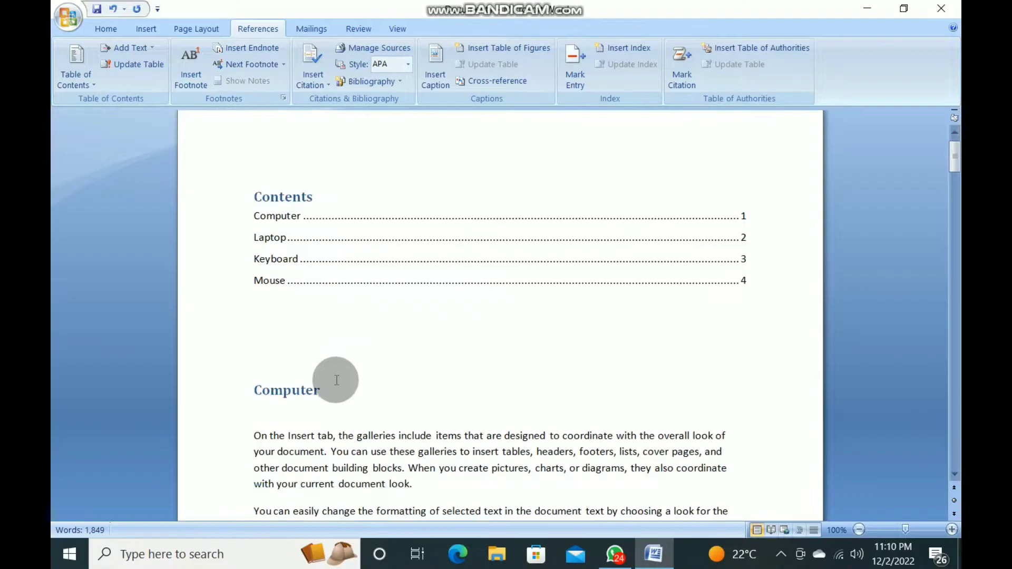
scroll(353, 349, "up", 1)
scroll(354, 343, "down", 7)
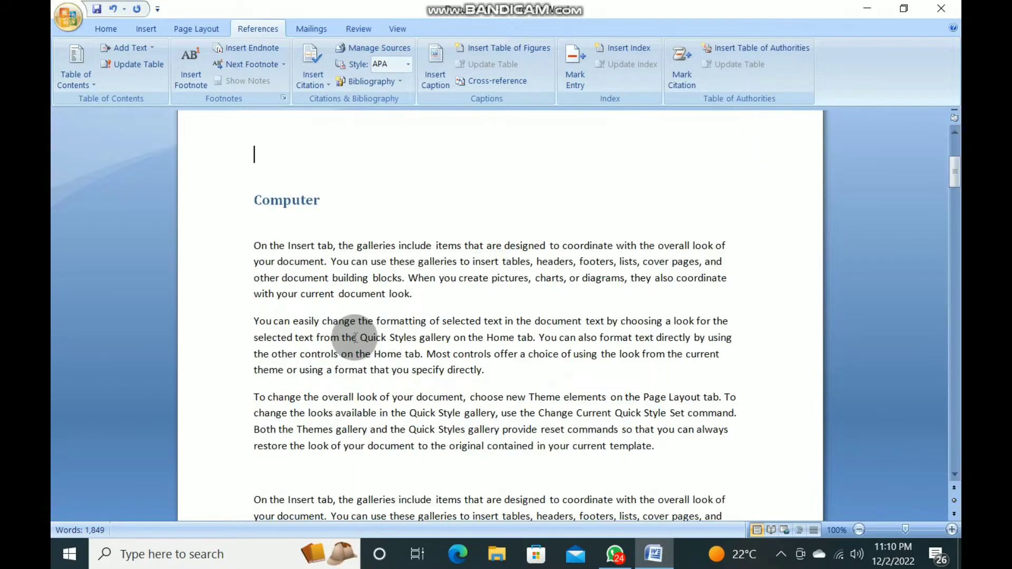
scroll(353, 339, "up", 4)
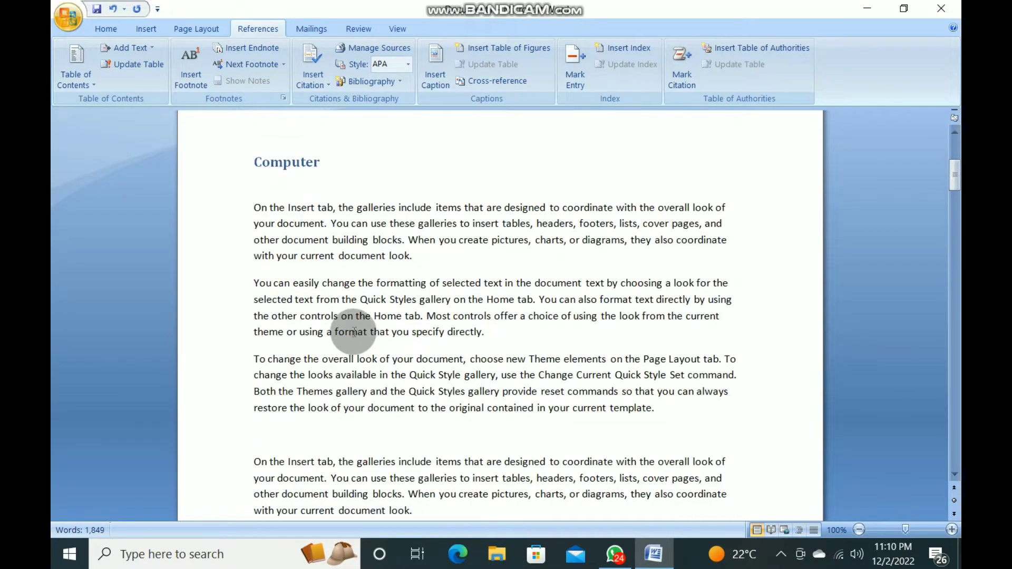
left_click(326, 166)
scroll(379, 177, "up", 4)
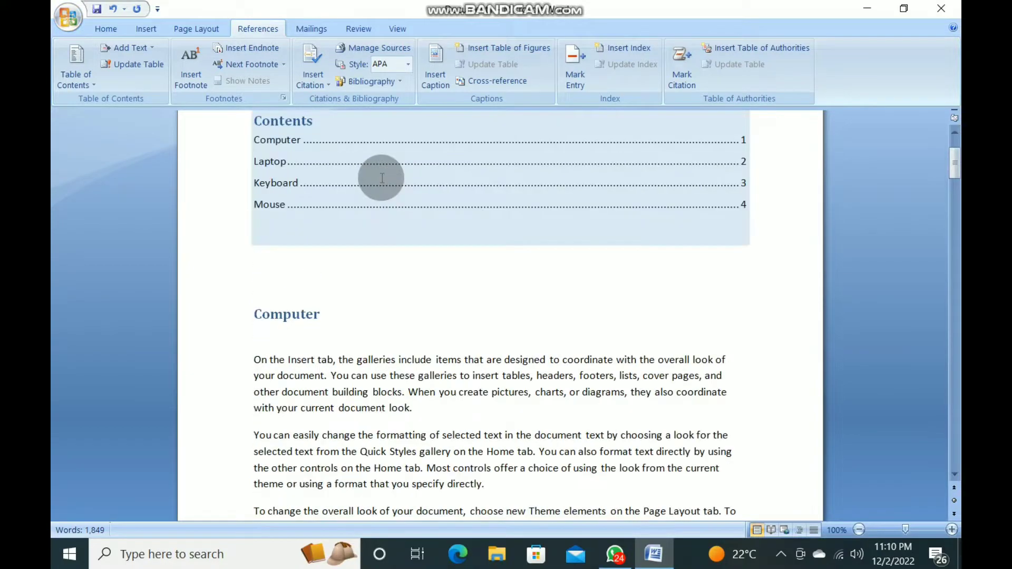
left_click(198, 75)
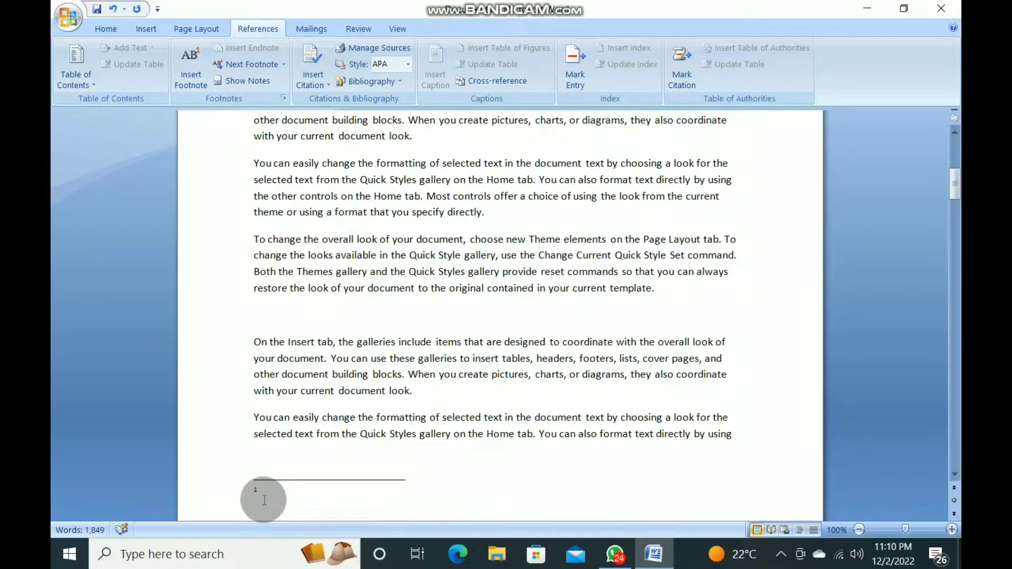
scroll(279, 474, "down", 1)
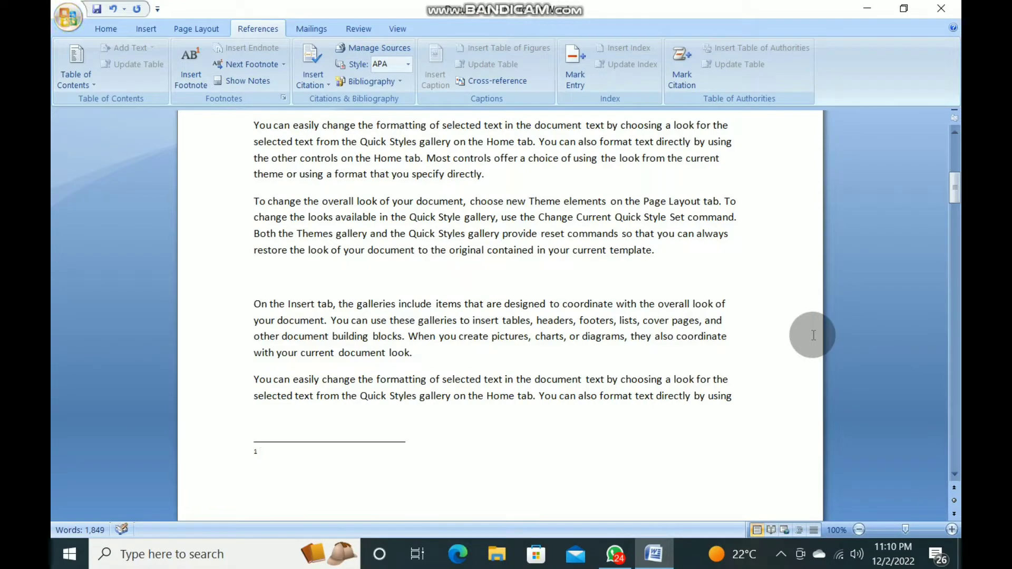
type("c")
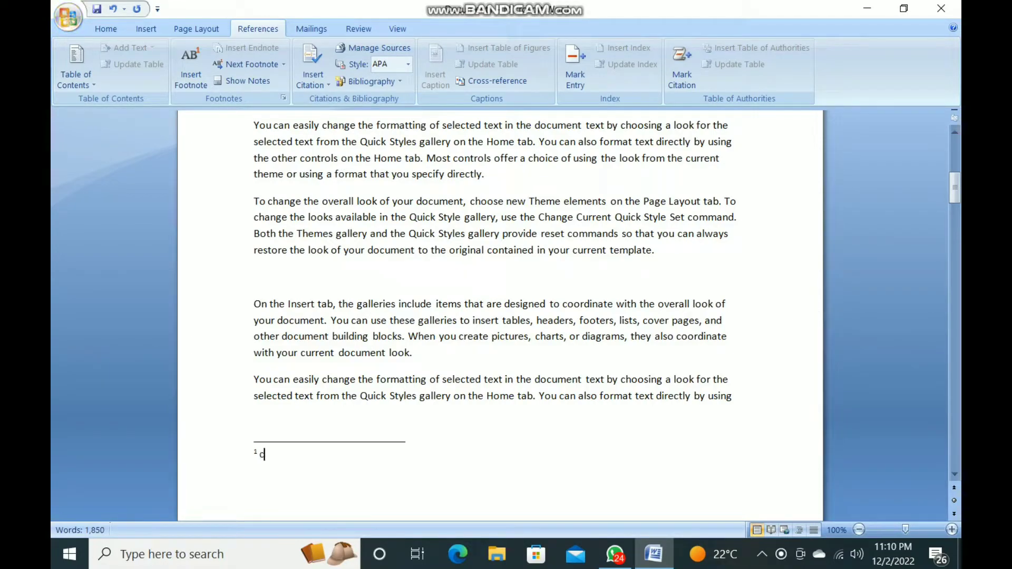
type("sjhlkjf kdjjksfh kkjsdhh")
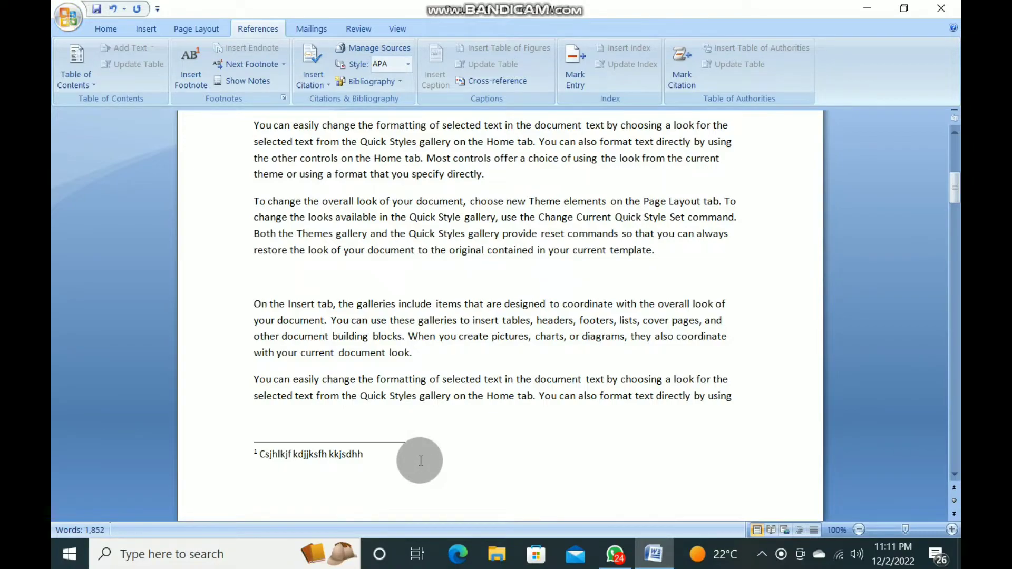
scroll(421, 461, "up", 4)
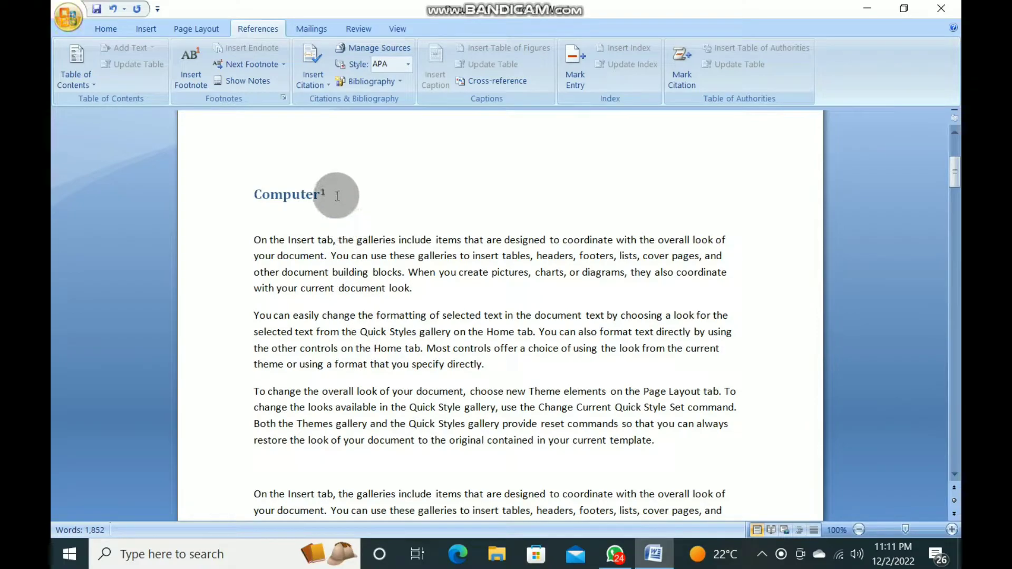
mouse_move(325, 193)
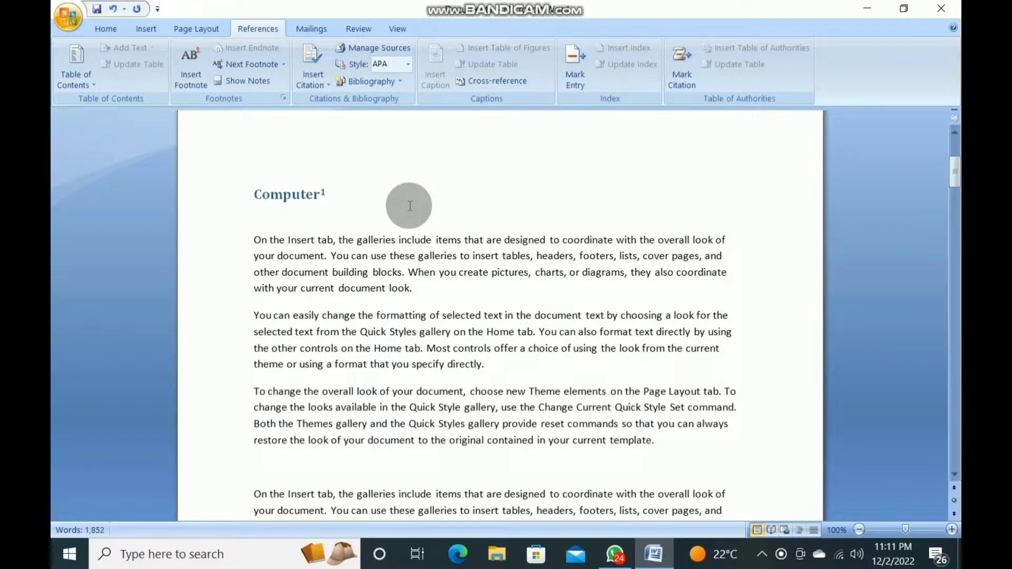
Add a footnote at the end of the Laptop heading reading "Shfjfsfkd ksdjf;klsf lkjdfkdf" and preview it from its reference mark.
scroll(410, 205, "down", 5)
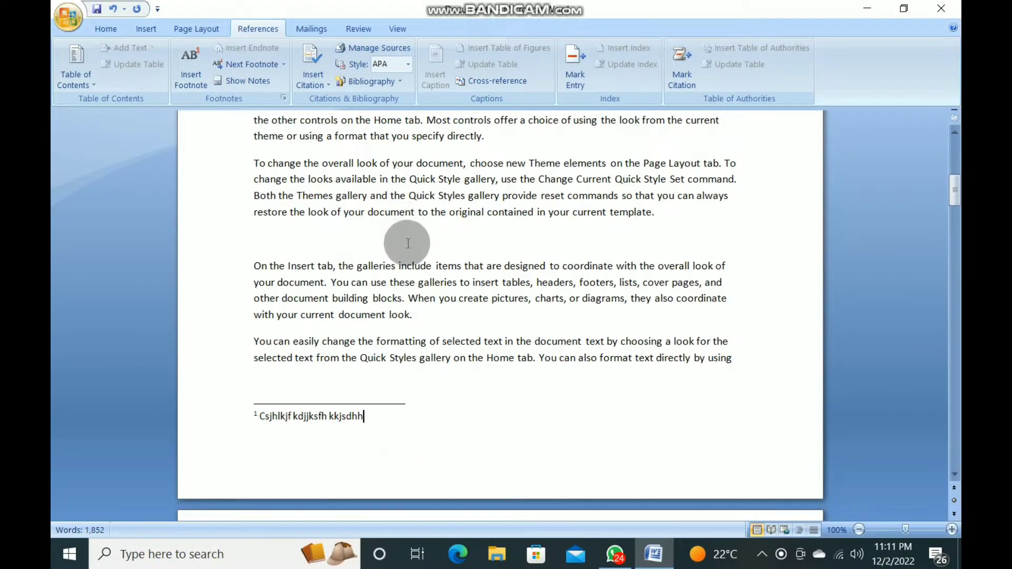
scroll(435, 290, "down", 2)
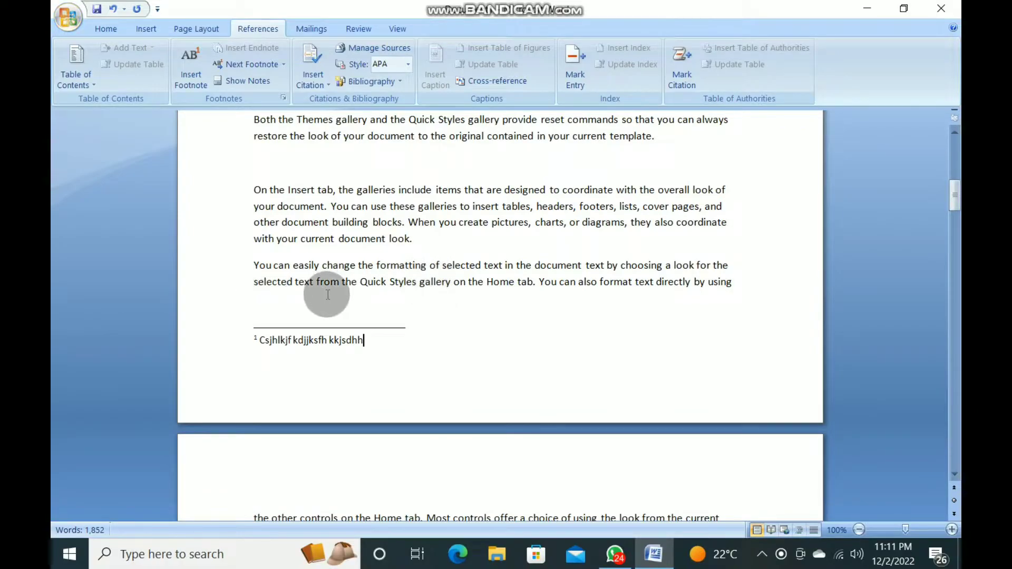
scroll(328, 294, "down", 3)
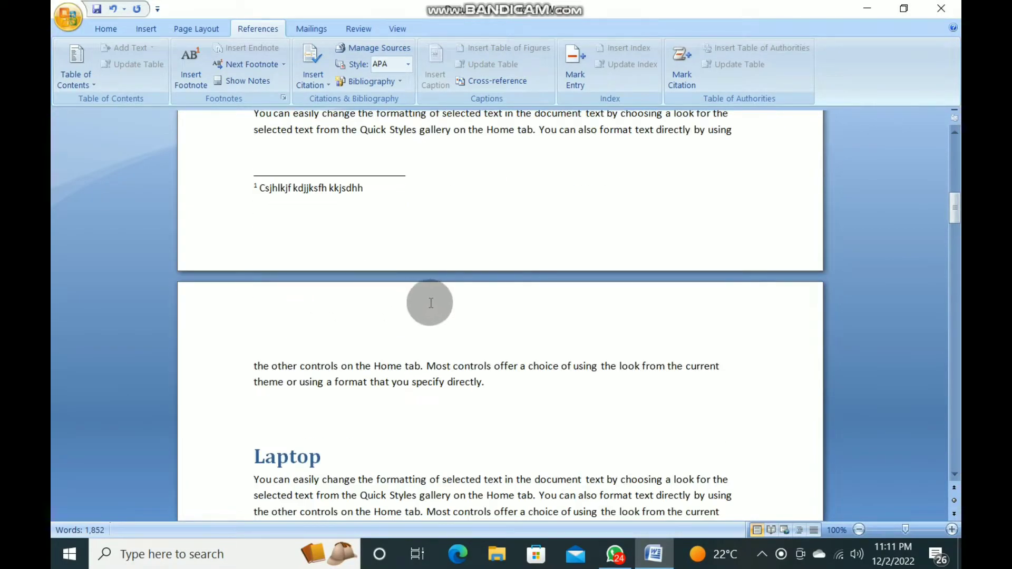
scroll(368, 297, "down", 3)
scroll(372, 296, "down", 6)
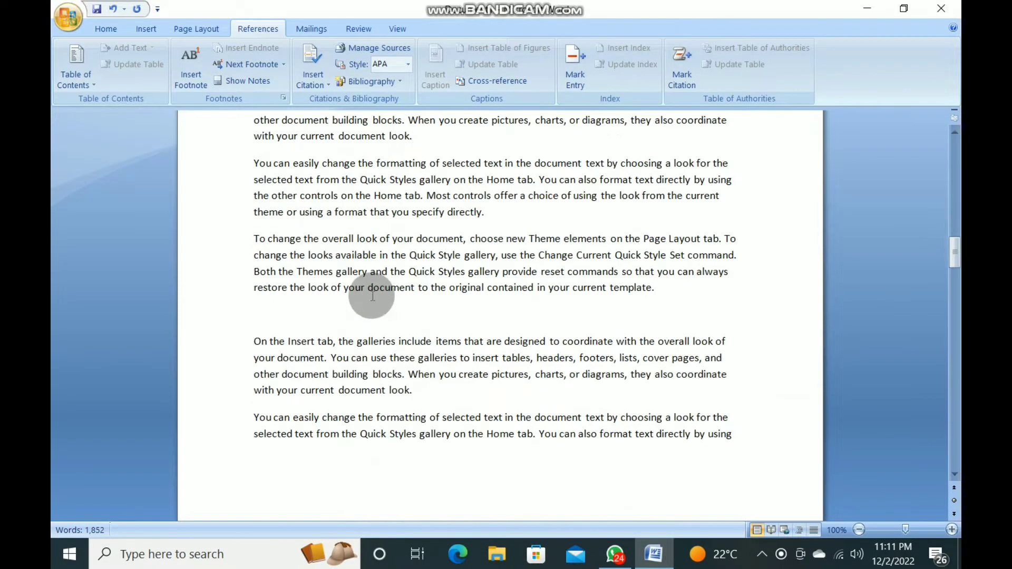
scroll(360, 308, "up", 6)
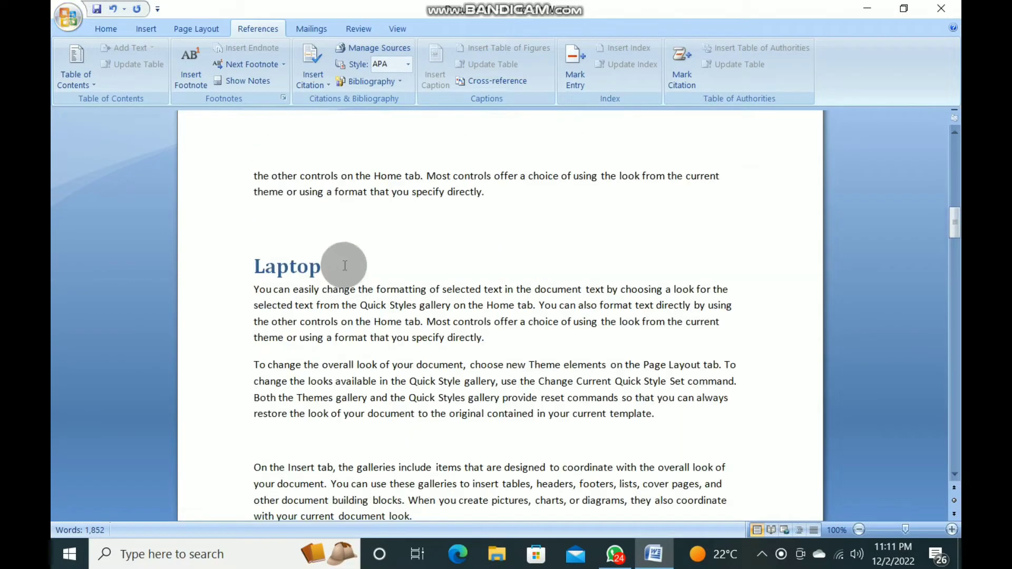
left_click(322, 266)
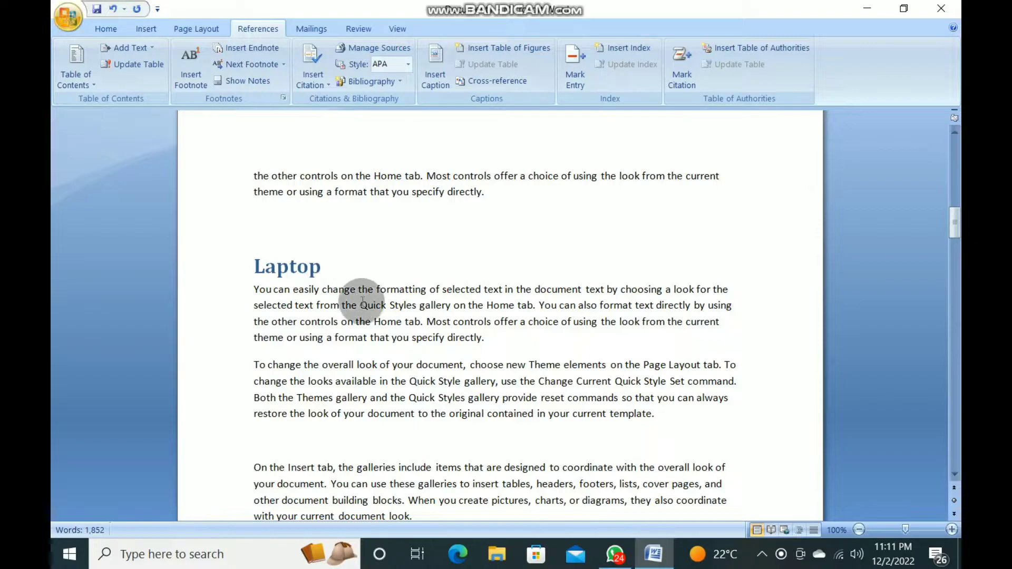
left_click(197, 75)
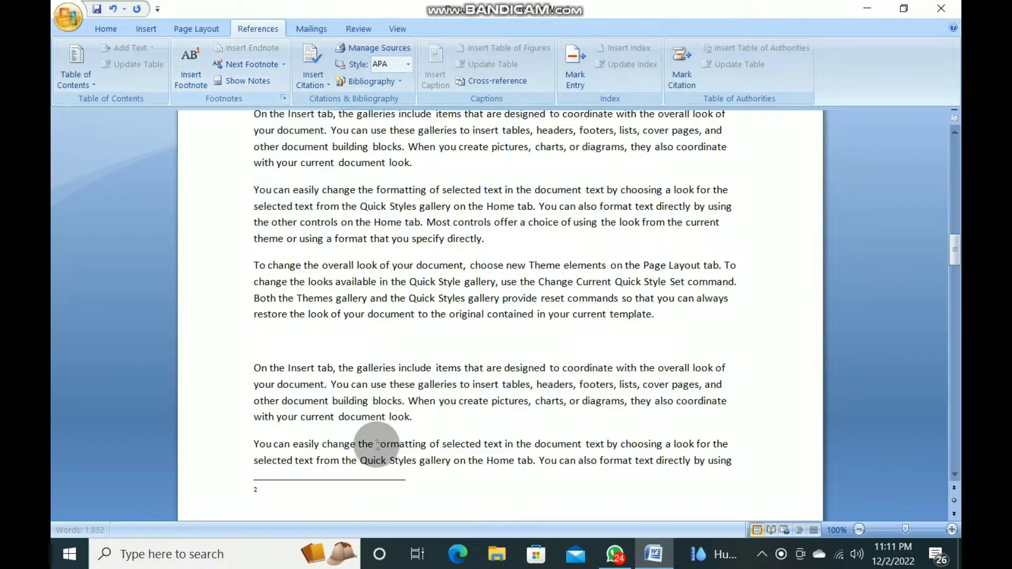
scroll(269, 494, "down", 1)
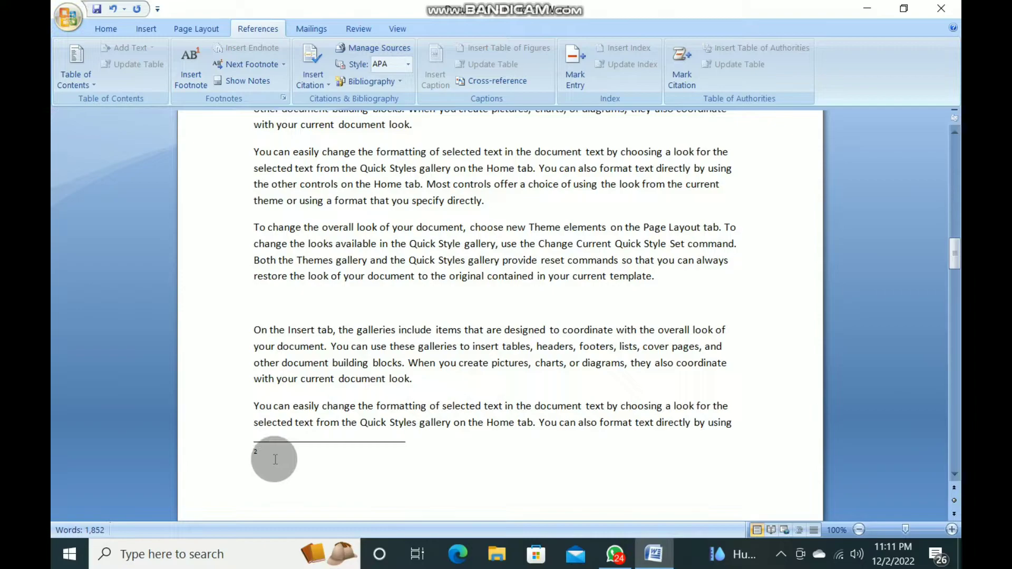
type("shfjfsfkd ksdjf;klsf")
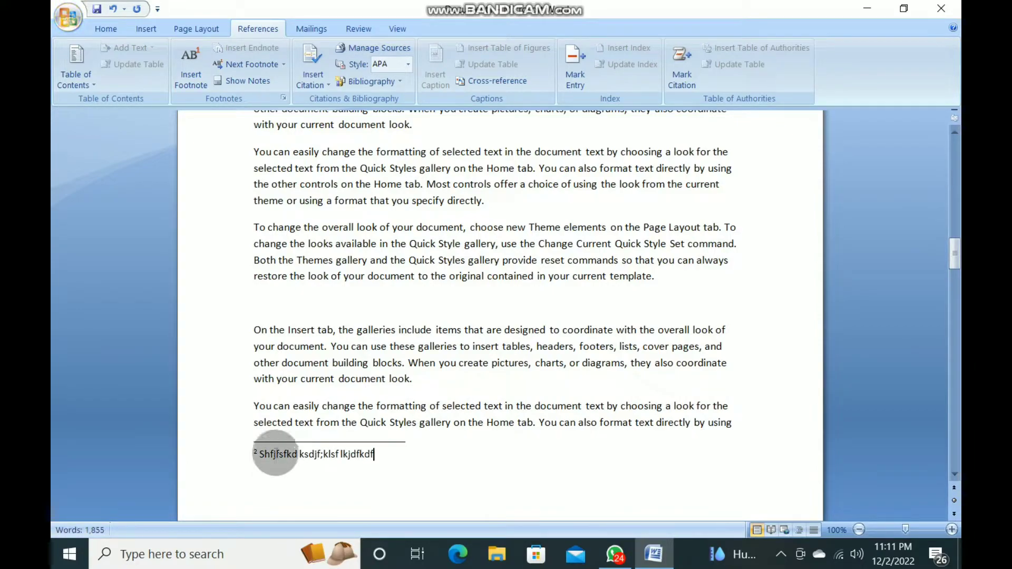
scroll(390, 356, "up", 2)
scroll(391, 356, "up", 3)
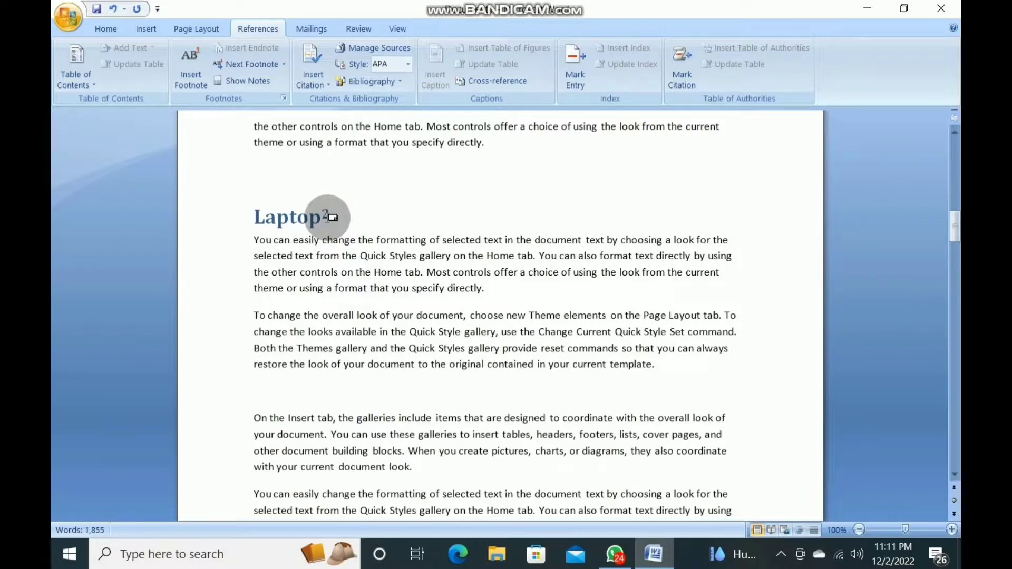
mouse_move(328, 216)
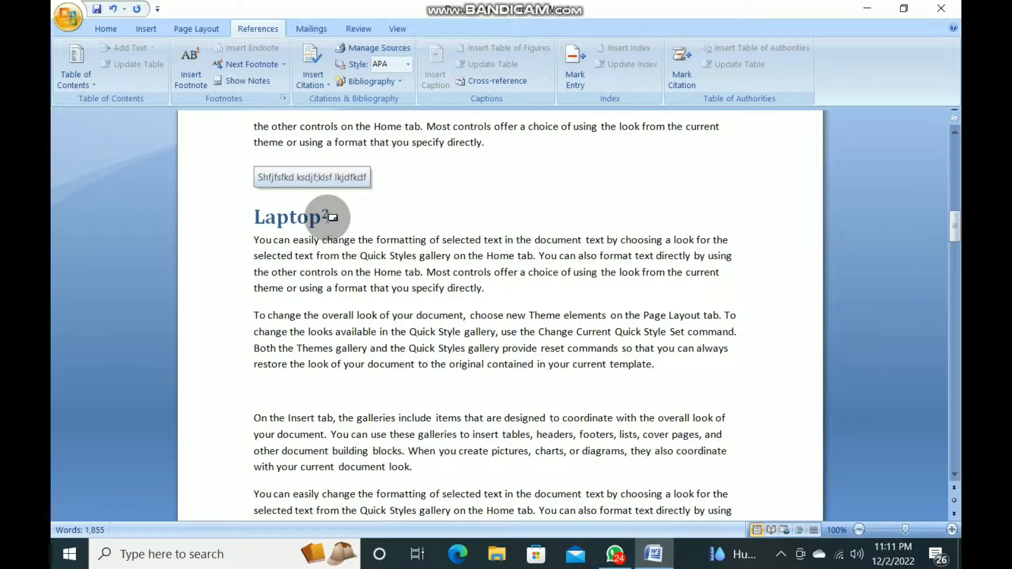
Add a footnote at the end of the Keyboard heading reading "Jhsdljhljshfjk lkfk ksjksf kjkklasfkl" and check its reference mark.
scroll(427, 268, "down", 2)
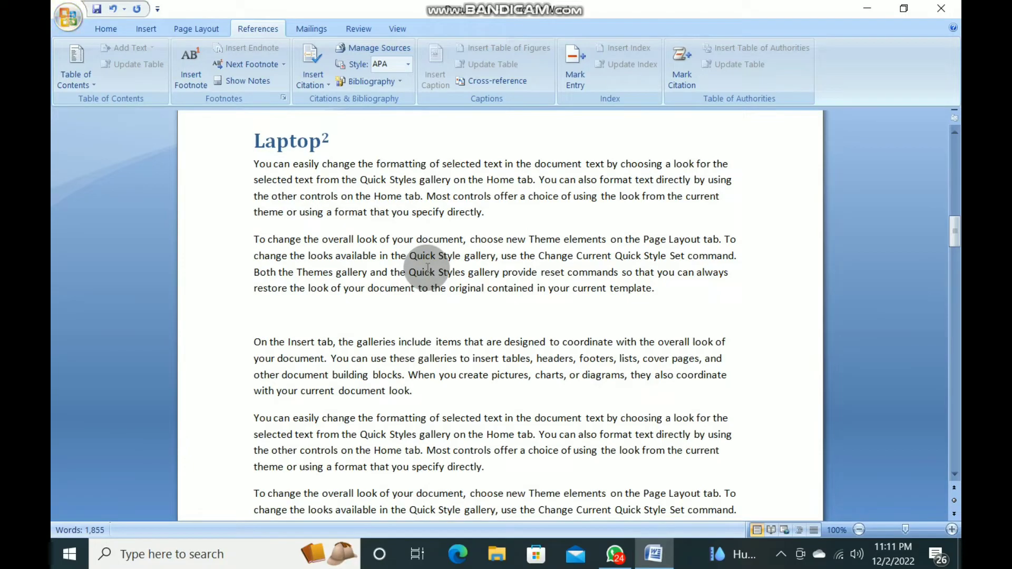
scroll(426, 268, "down", 10)
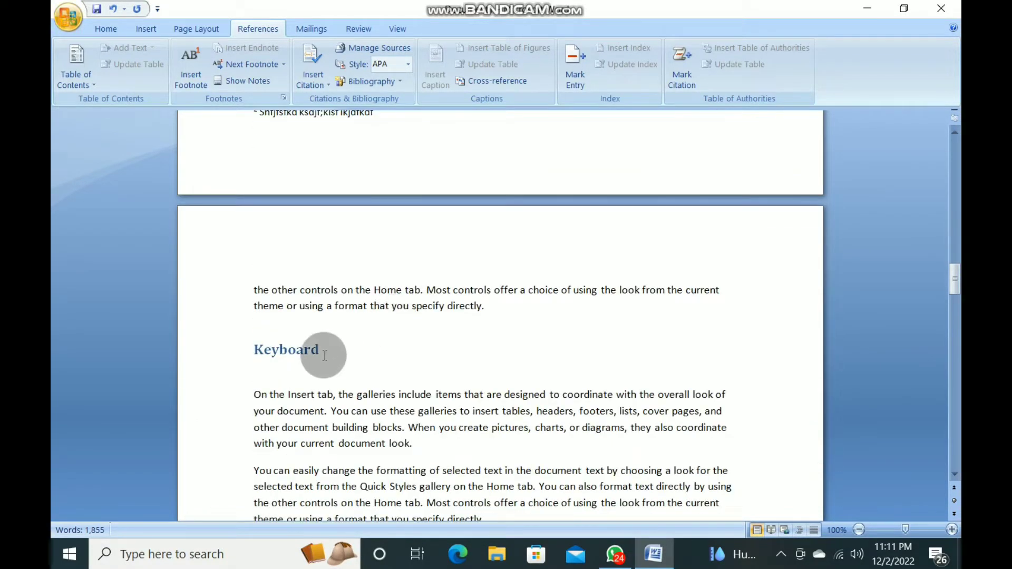
left_click(324, 354)
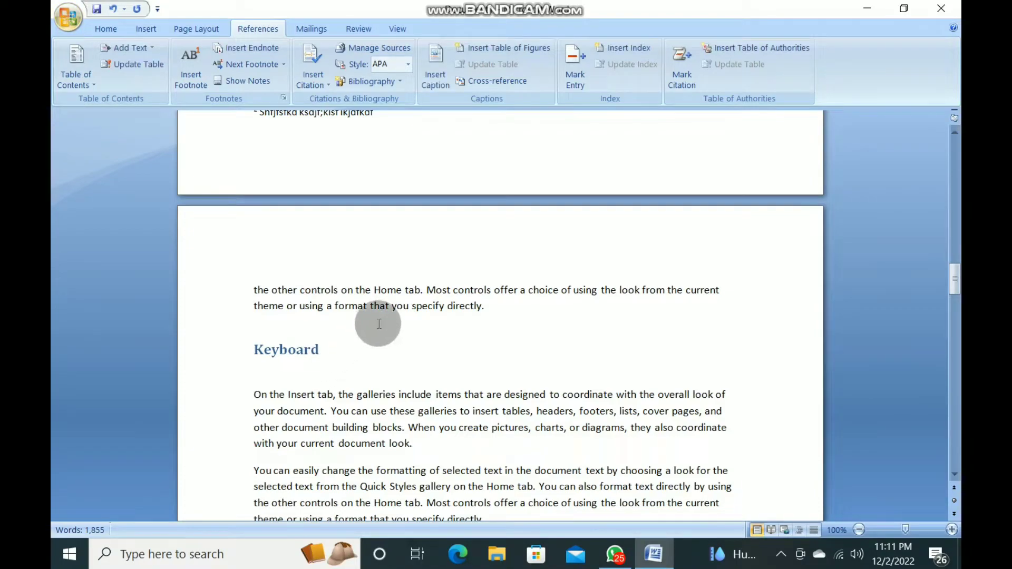
scroll(374, 311, "down", 1)
left_click(917, 450)
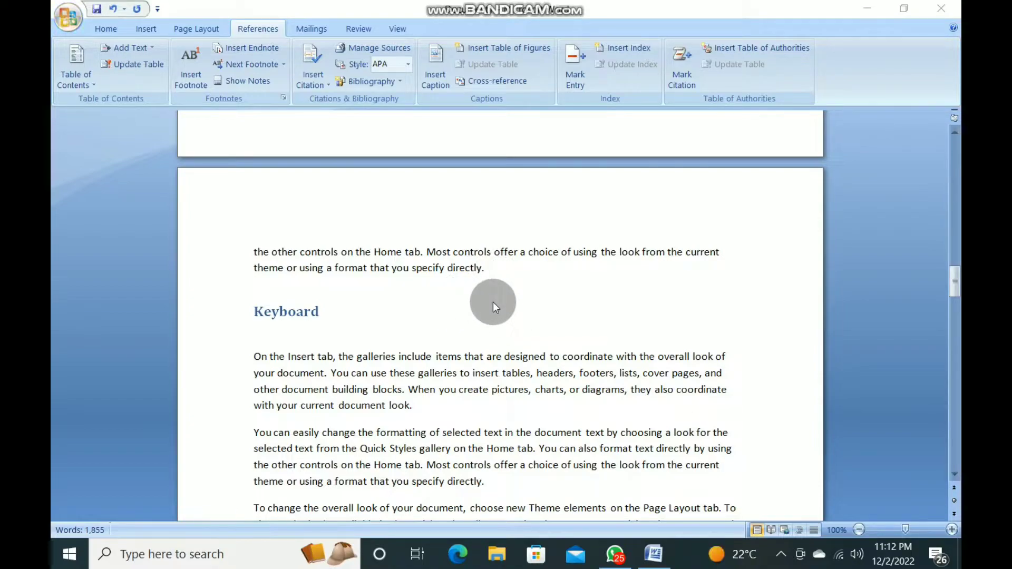
left_click(350, 311)
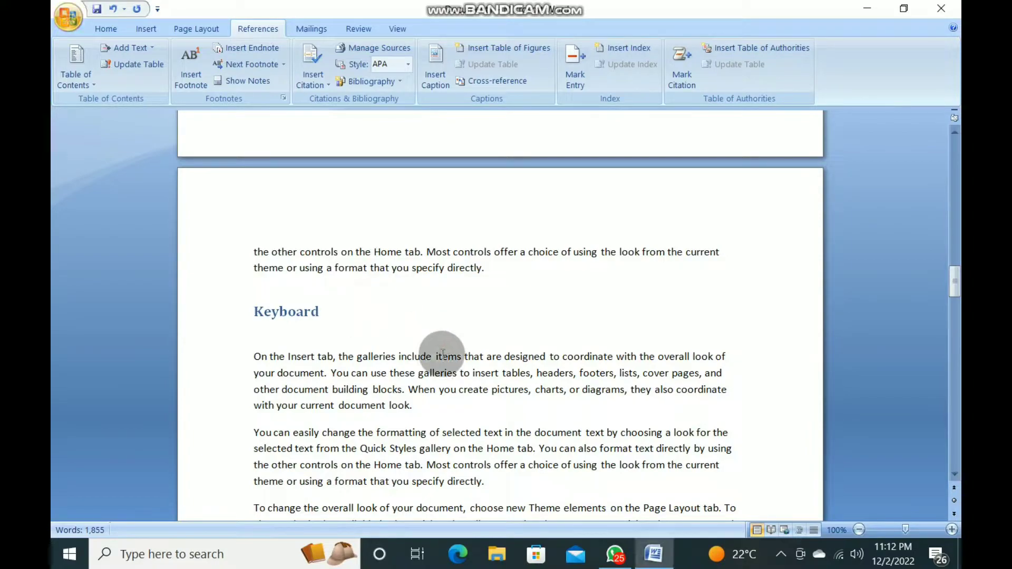
left_click(190, 77)
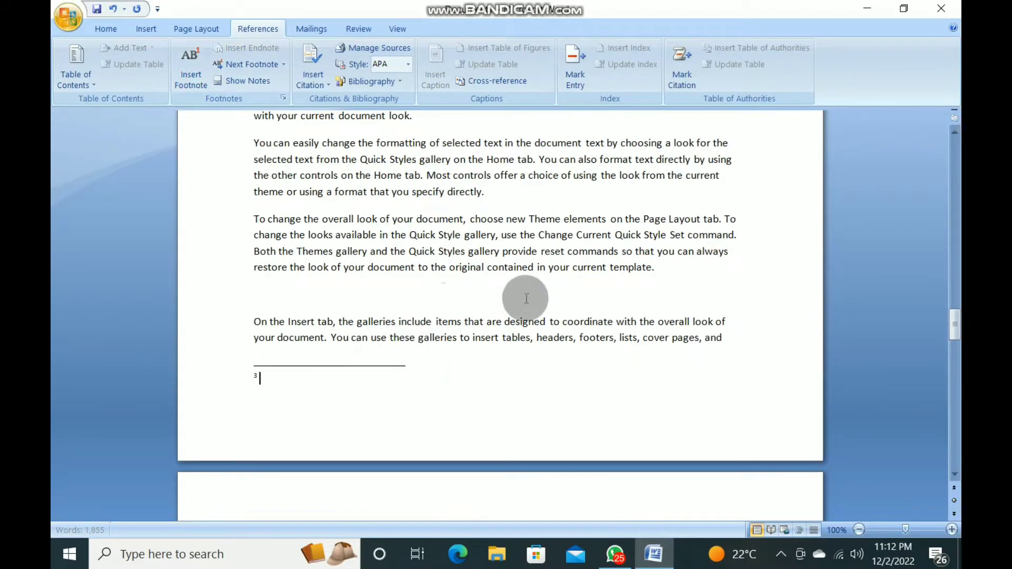
type("jhsdljhljshfjk lkfk ksjksf k")
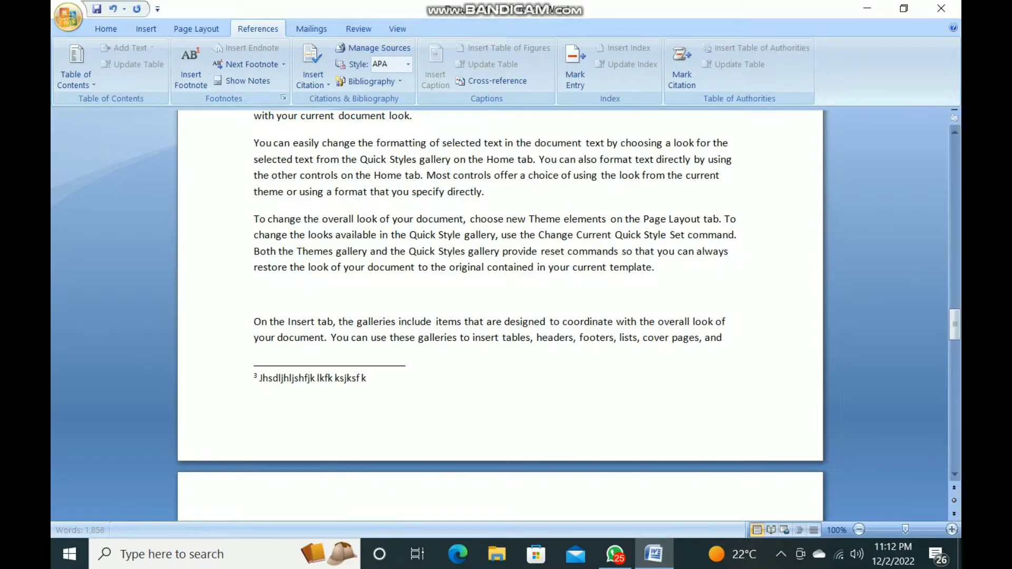
type("jkklasfkl")
scroll(368, 296, "up", 3)
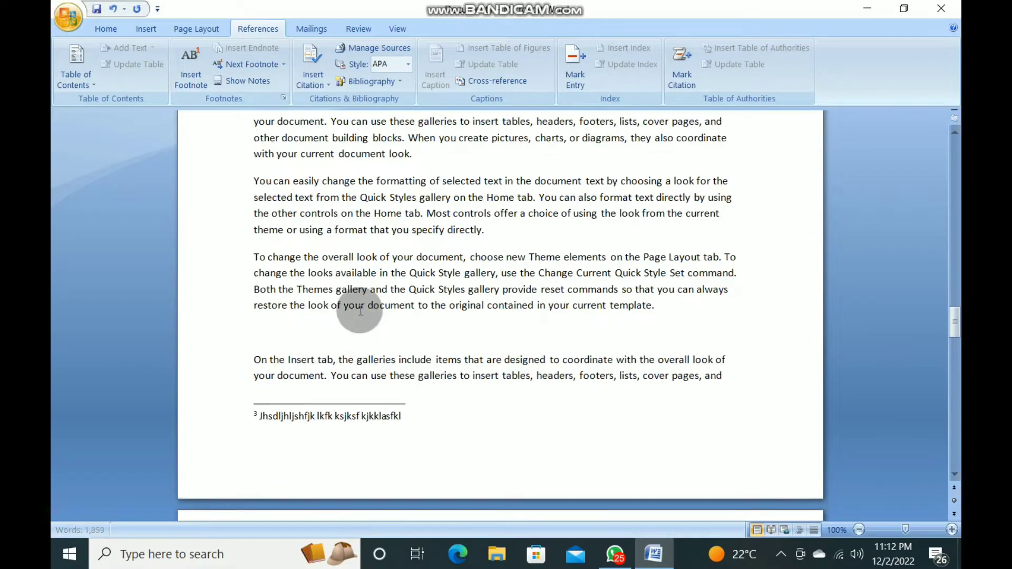
scroll(361, 311, "up", 5)
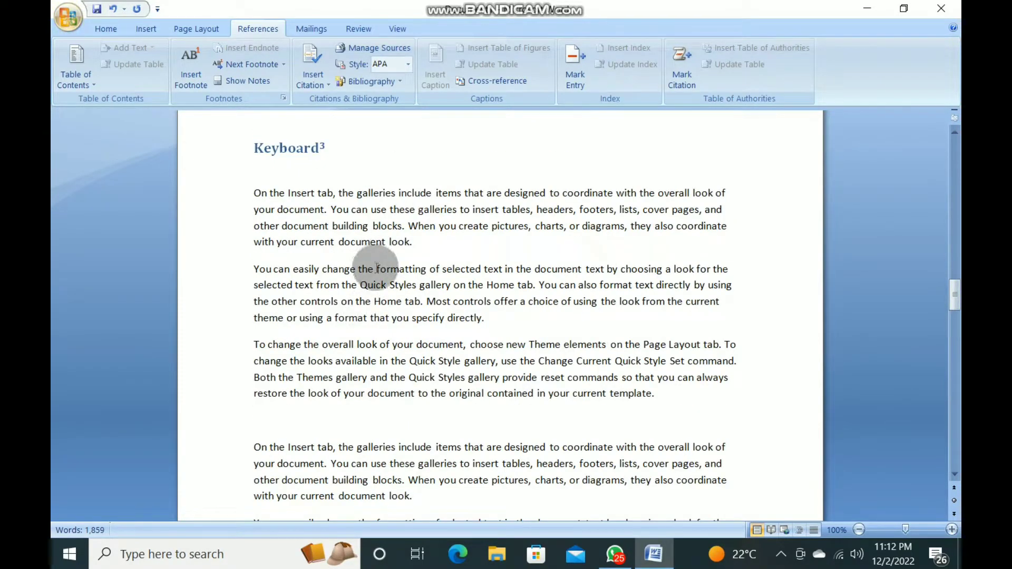
Add a footnote at the end of the Mouse heading reading "Dfhfghfg fhg" and check its reference mark.
scroll(371, 266, "down", 5)
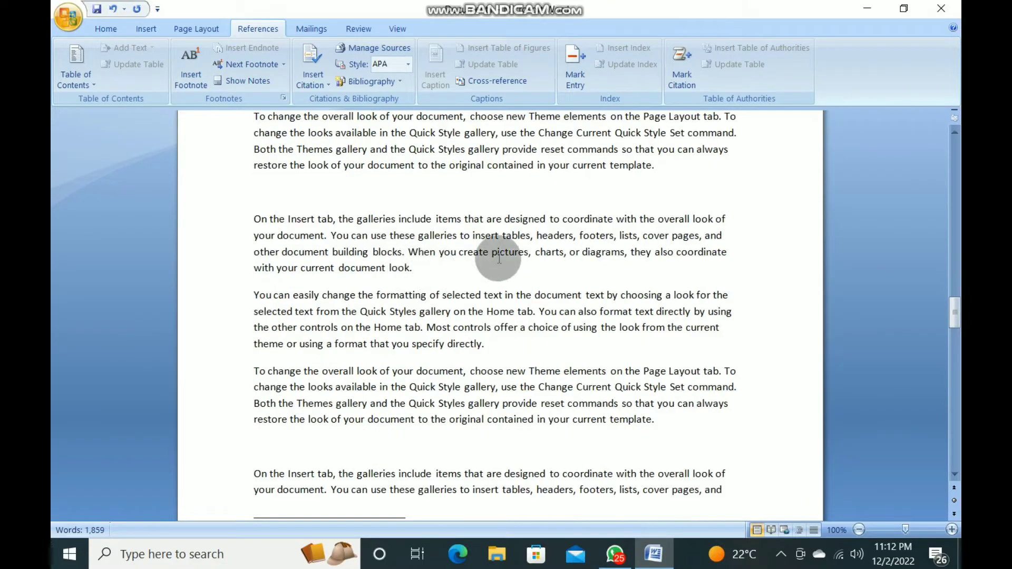
scroll(499, 258, "down", 5)
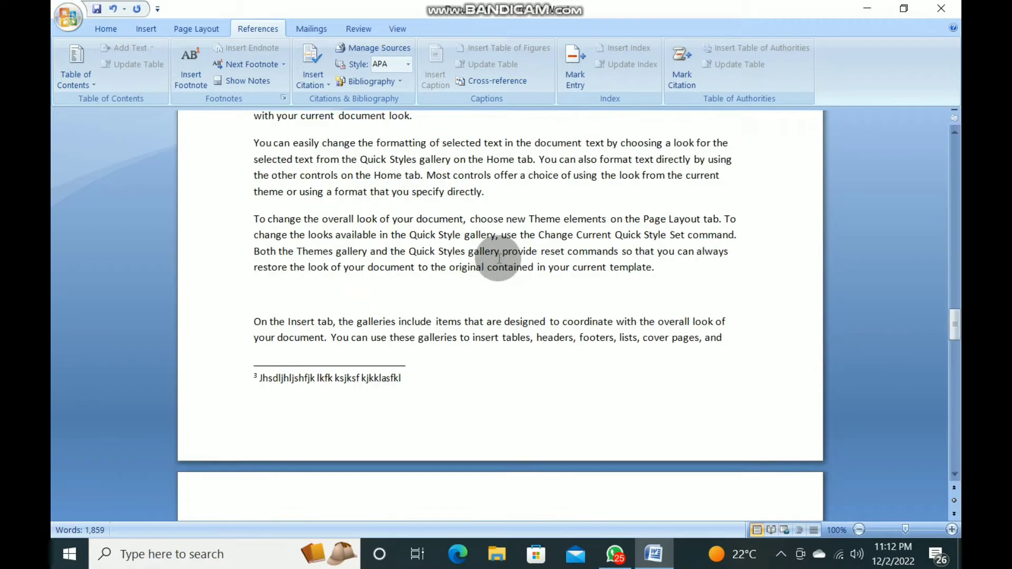
scroll(498, 259, "down", 4)
left_click(339, 424)
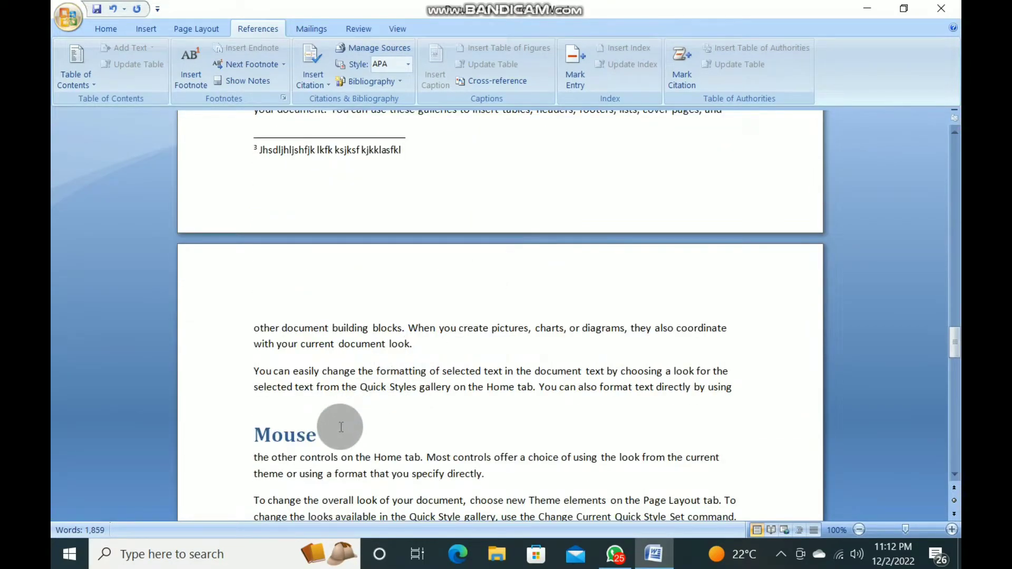
scroll(348, 399, "down", 3)
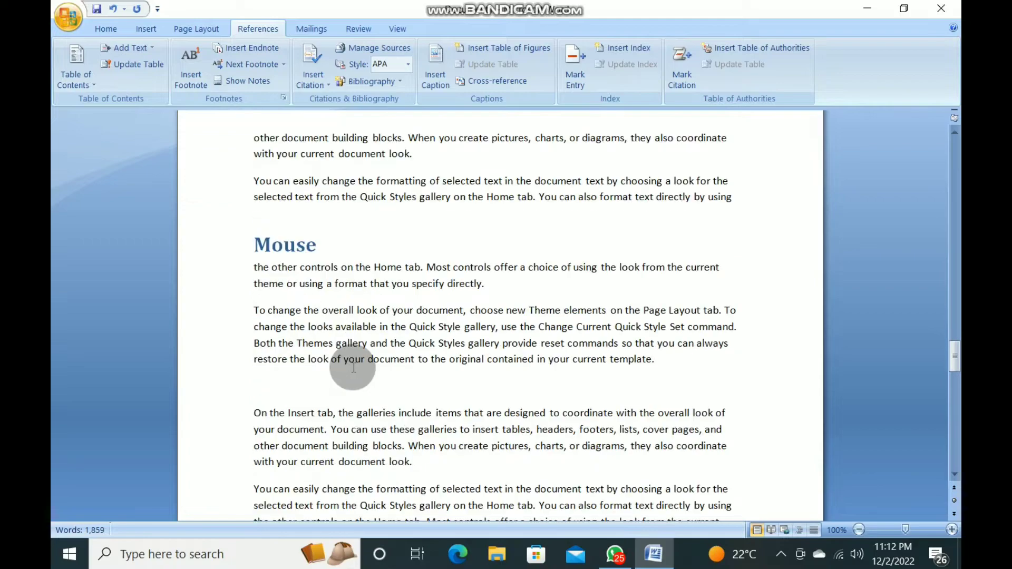
left_click(196, 72)
scroll(345, 380, "down", 5)
scroll(337, 317, "up", 1)
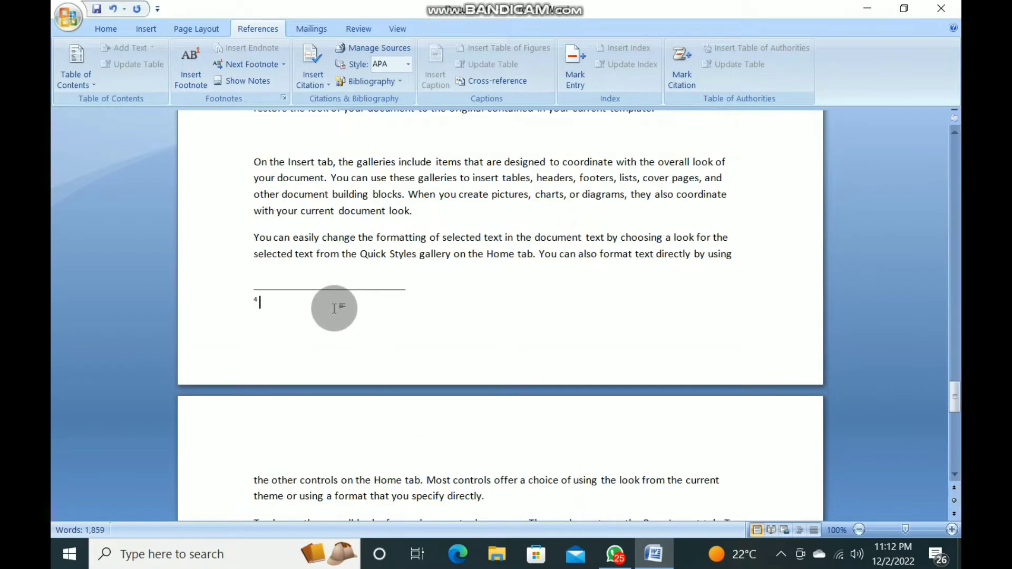
type("dfhfghfg fhg")
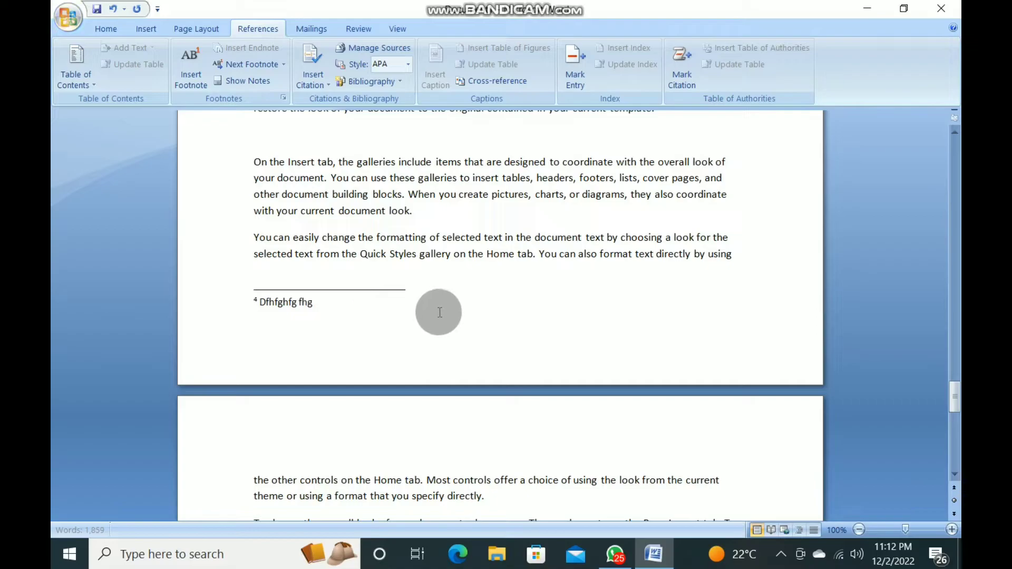
scroll(439, 312, "up", 1)
scroll(439, 313, "up", 4)
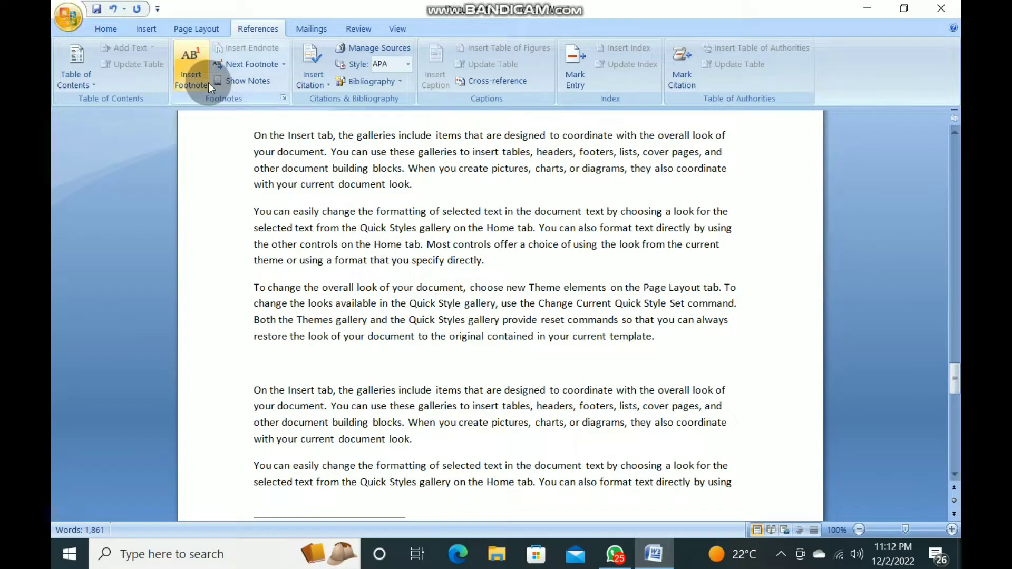
scroll(338, 203, "up", 12)
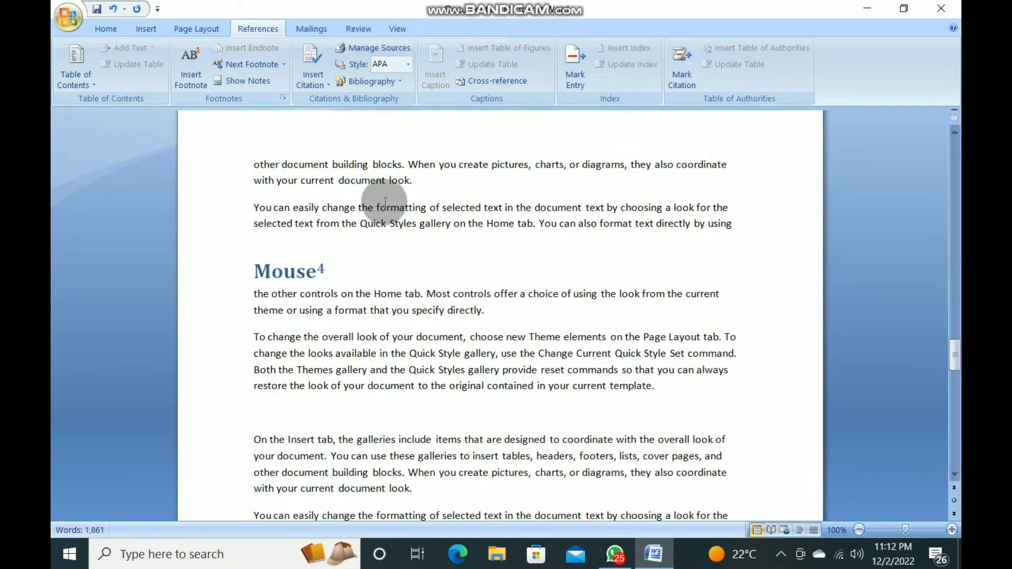
Insert an endnote on the empty line below the Computer heading, with the text "Computer sciences".
scroll(476, 192, "up", 15)
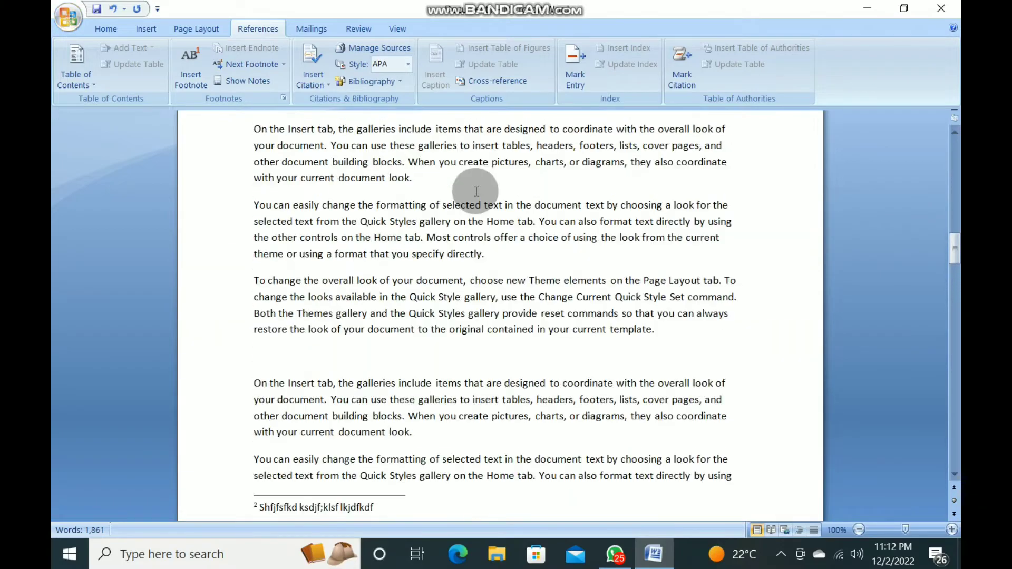
scroll(476, 192, "up", 15)
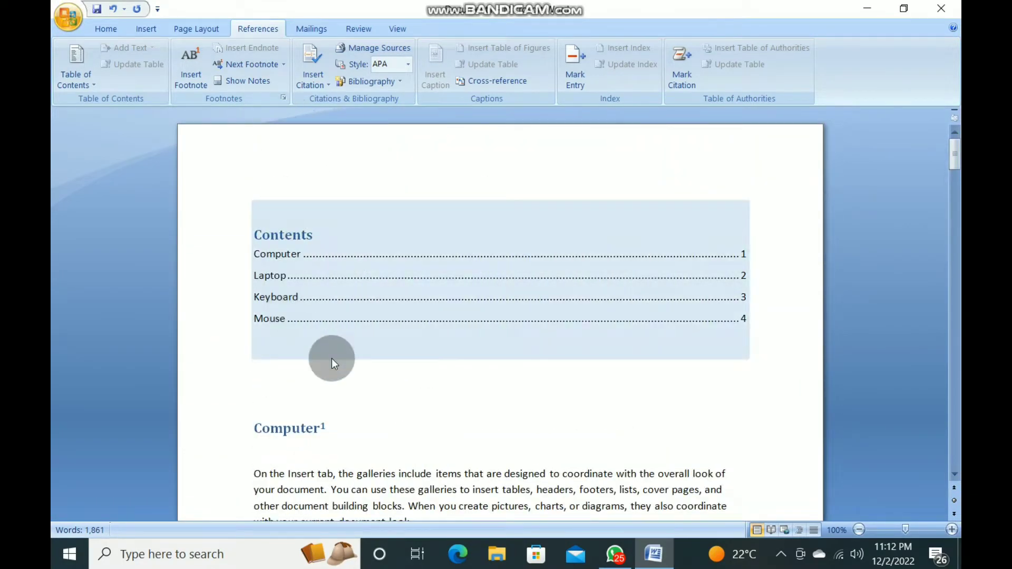
left_click(333, 447)
scroll(384, 409, "down", 3)
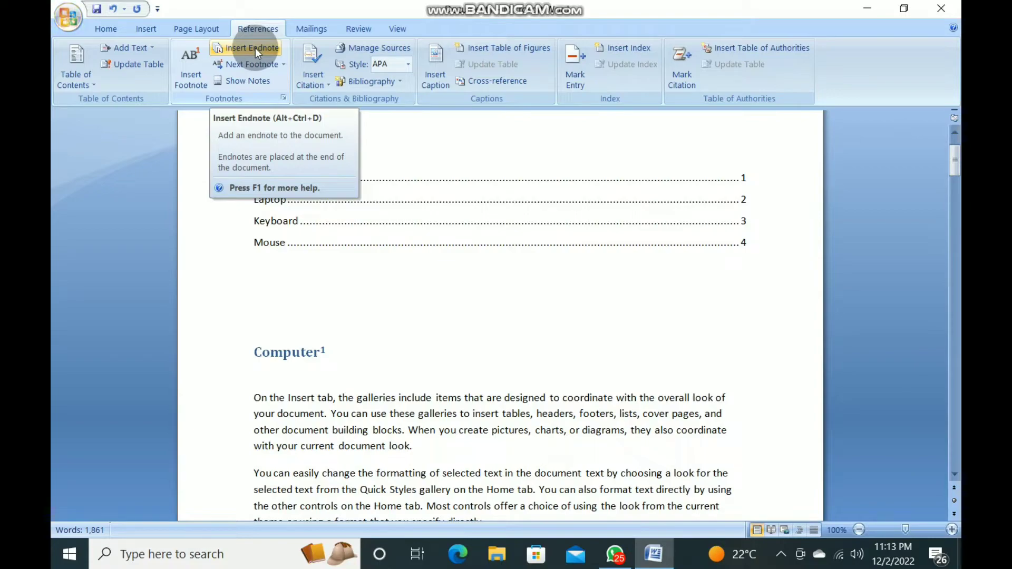
left_click(255, 48)
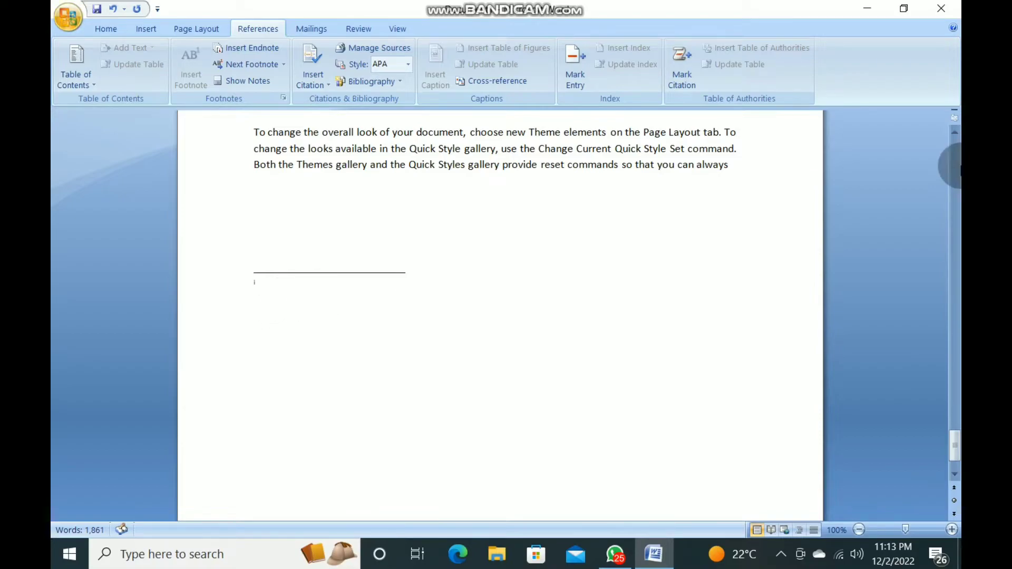
type("compu")
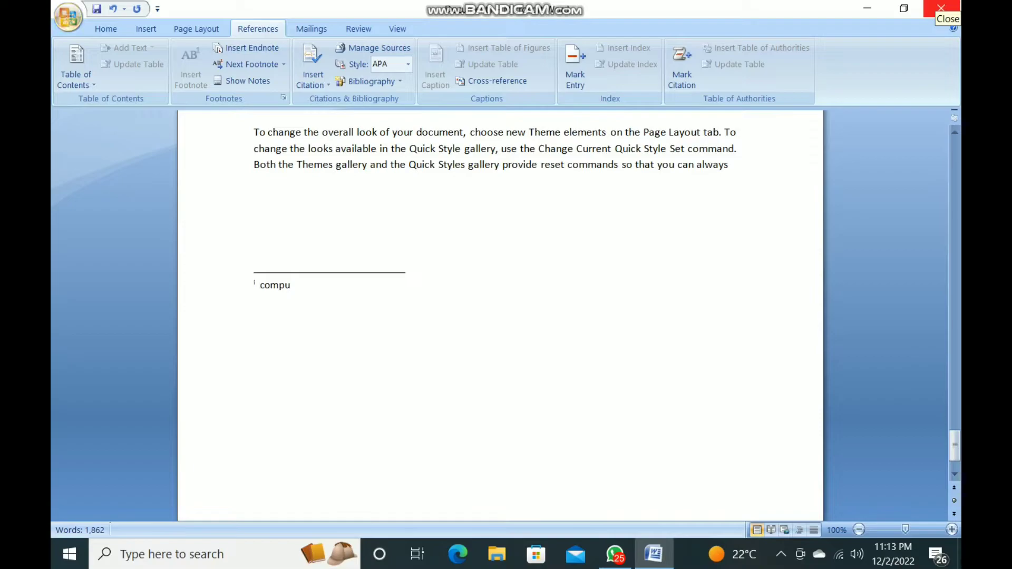
type("ter sciences")
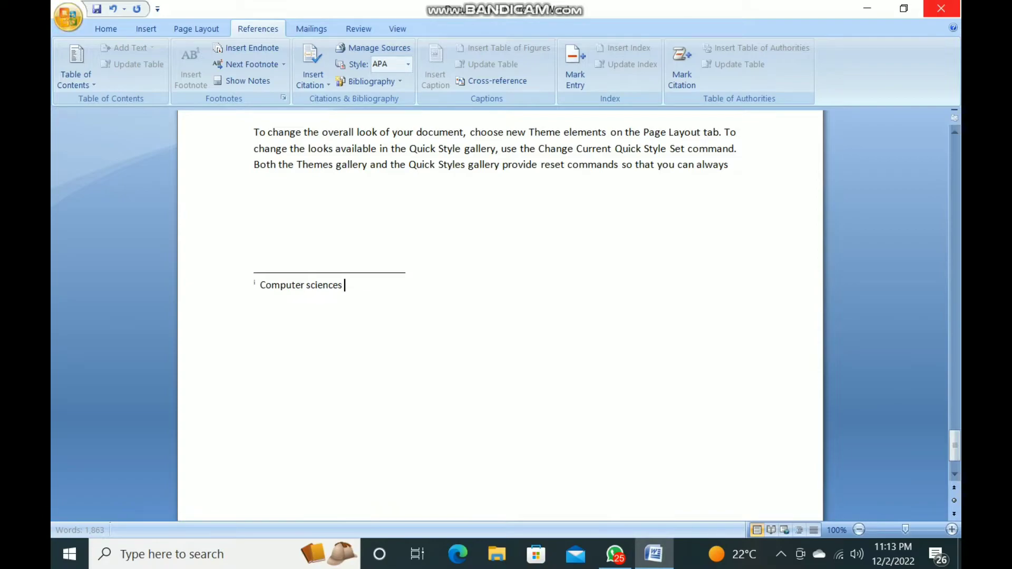
Extend the endnote with five more lines: "Djsdks", "Jksadlasj", "Kjkdsad", "Ksd" and "kdjksjdla".
key("Return")
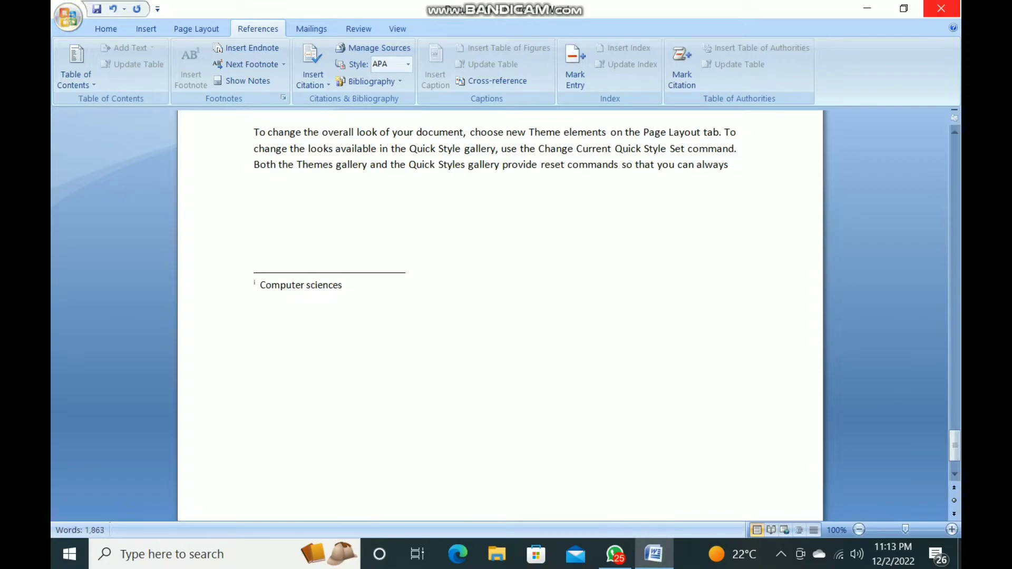
type("djsd")
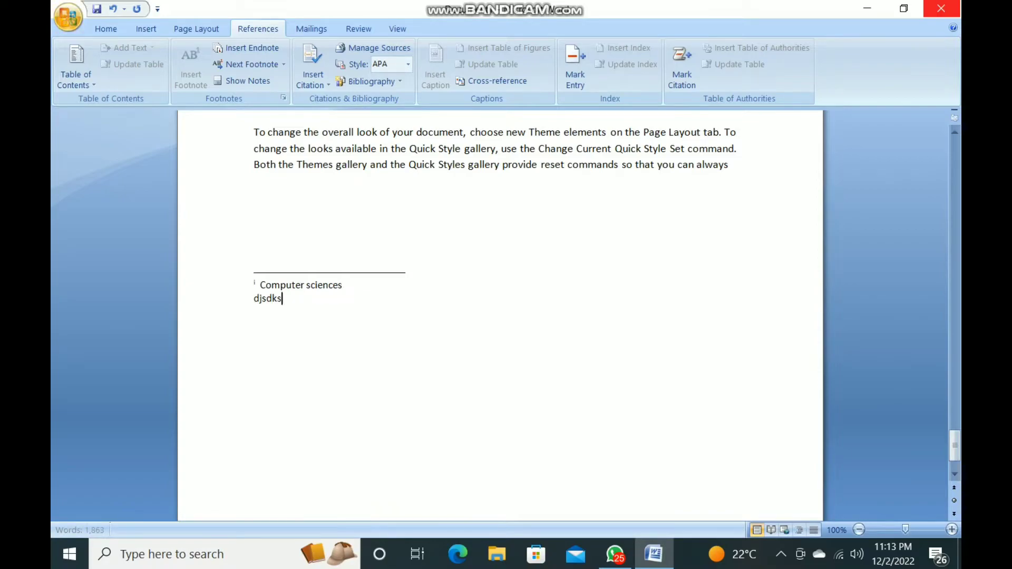
type("ks")
key("Return")
type("jksadlasj")
key("Return")
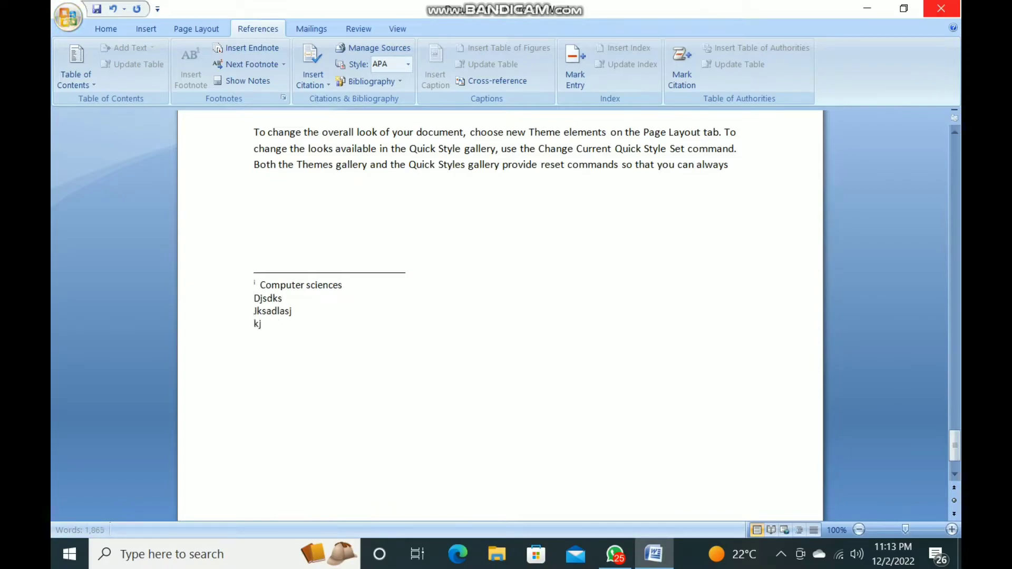
type("kjkdsad")
key("Return")
type("ksd")
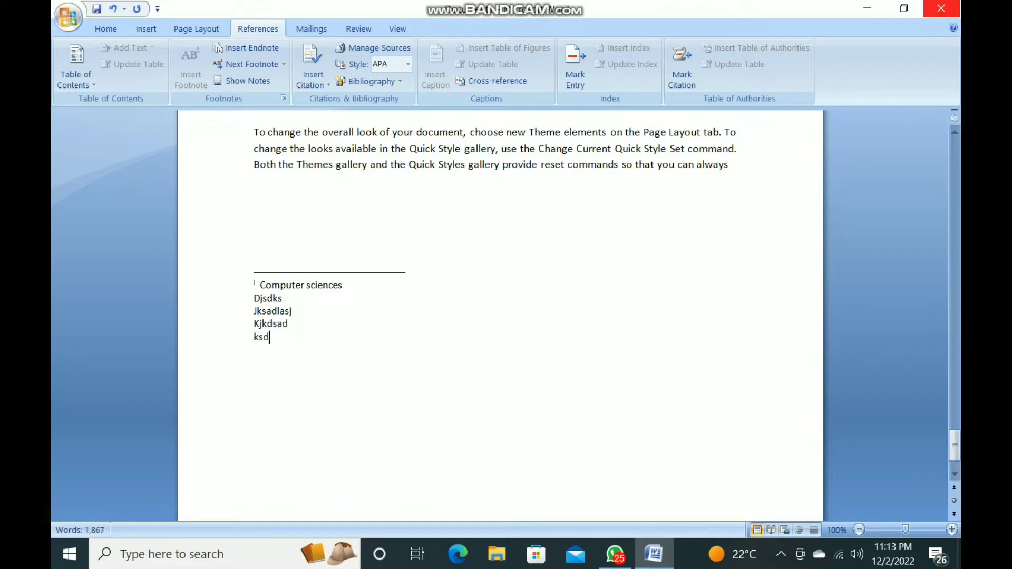
key("Return")
type("kdjksjdla")
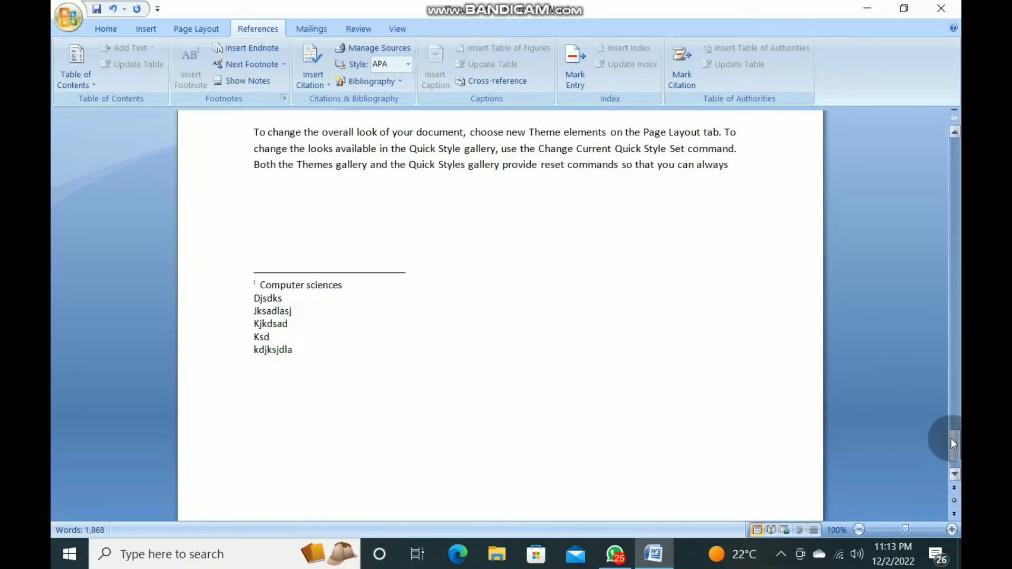
Examine the reference marks at the Computer heading, the footnote on its page and the following Laptop heading.
left_click_drag(953, 444, 946, 150)
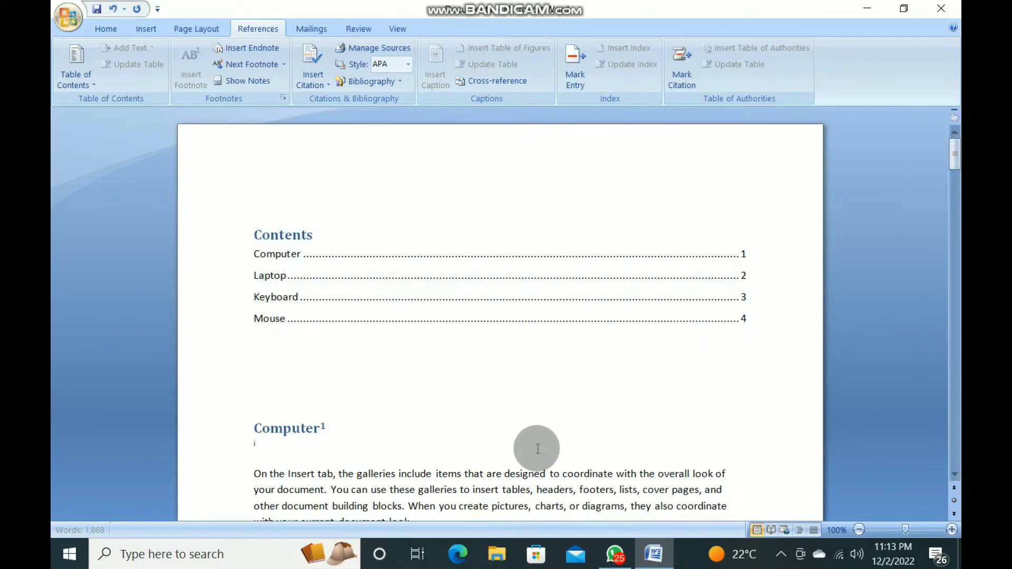
scroll(529, 443, "down", 5)
scroll(482, 345, "down", 3)
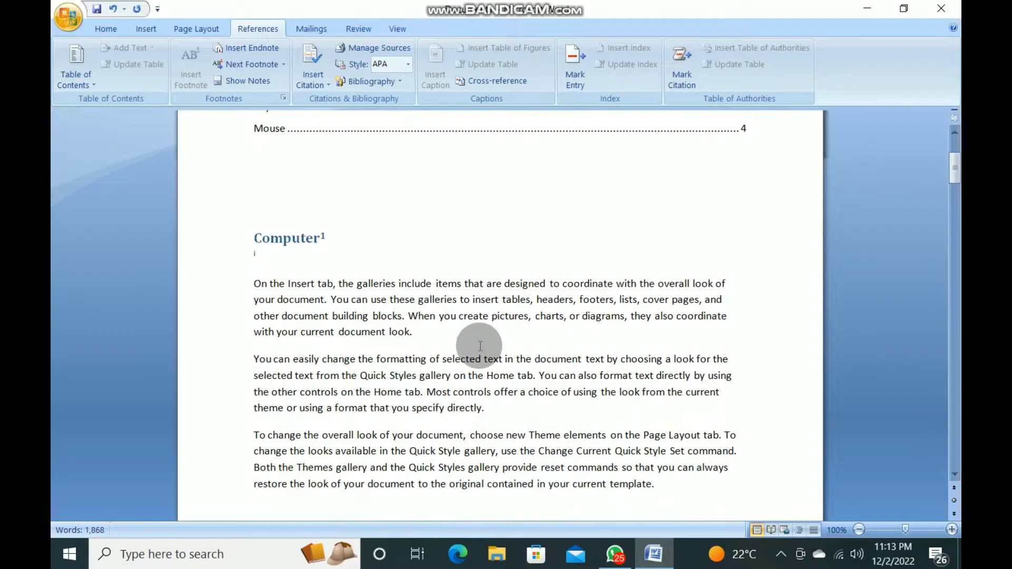
scroll(481, 352, "down", 5)
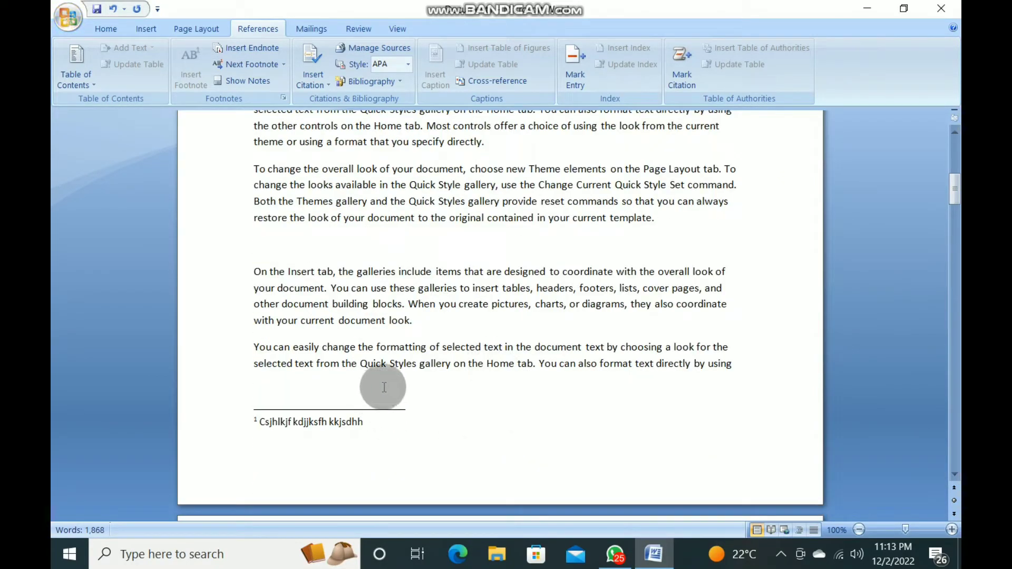
scroll(389, 384, "up", 4)
scroll(389, 384, "up", 2)
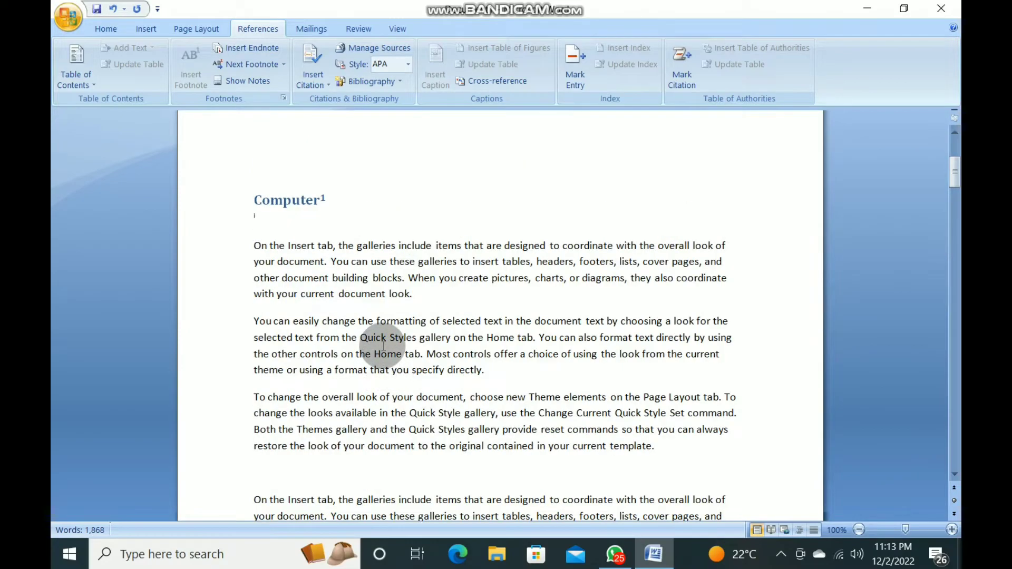
scroll(383, 343, "down", 6)
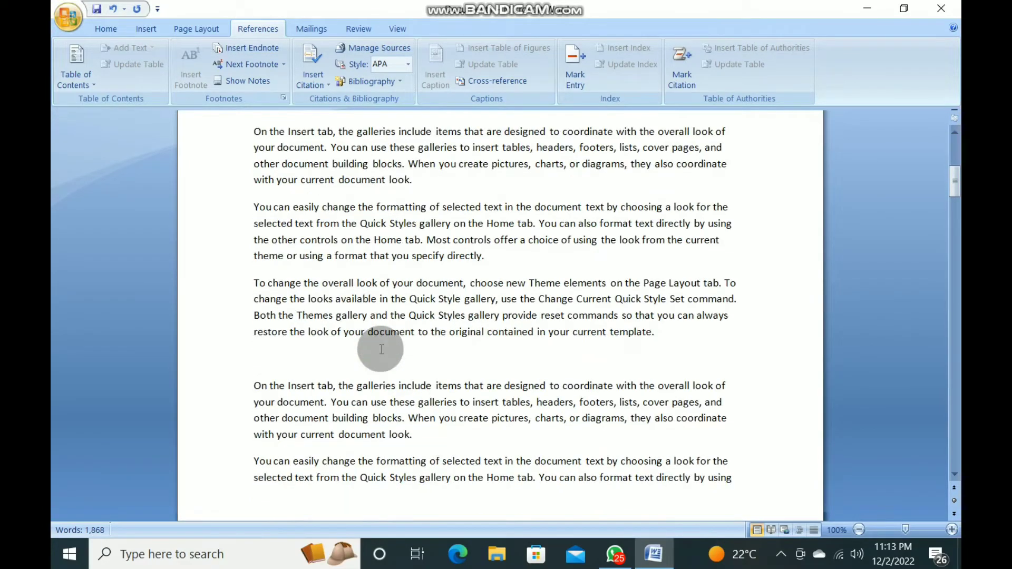
scroll(381, 349, "down", 5)
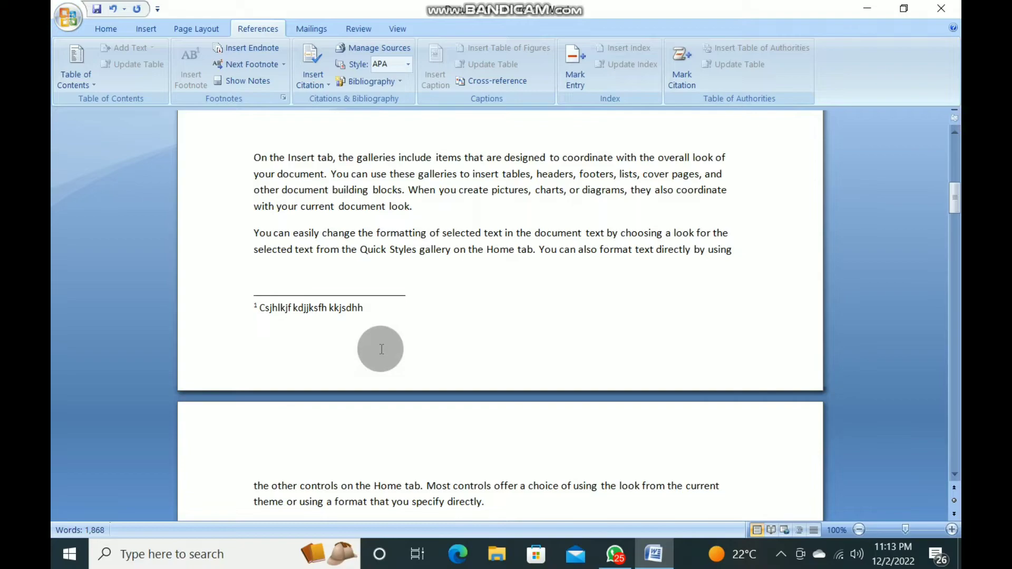
scroll(381, 349, "down", 1)
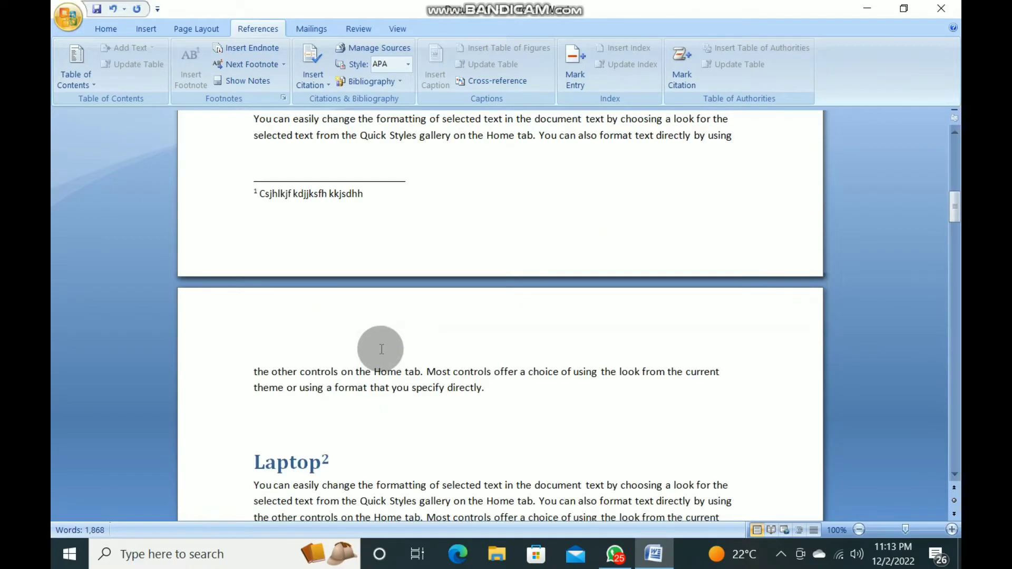
Insert an endnote on the word "formatting" below the Laptop heading, with the text "formating jsdhskj hdas kasds kjsda hsd d lksdh ksd".
scroll(381, 348, "down", 1)
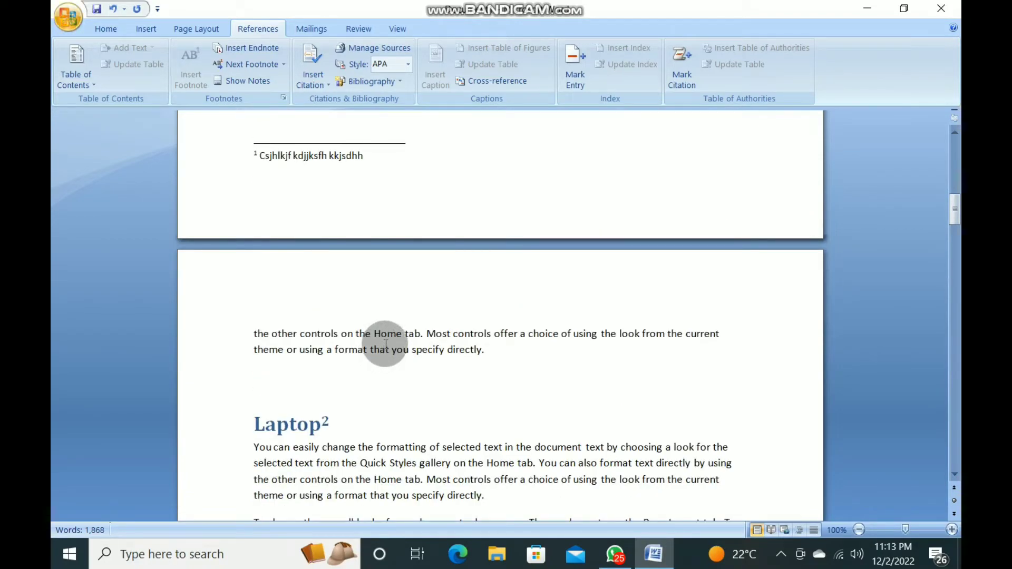
scroll(389, 337, "down", 1)
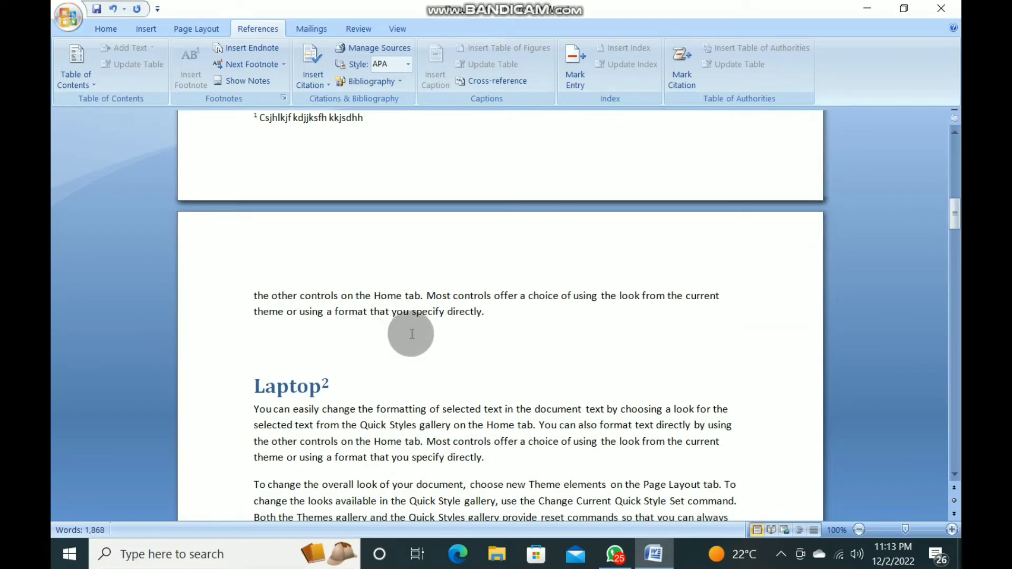
left_click_drag(426, 409, 378, 403)
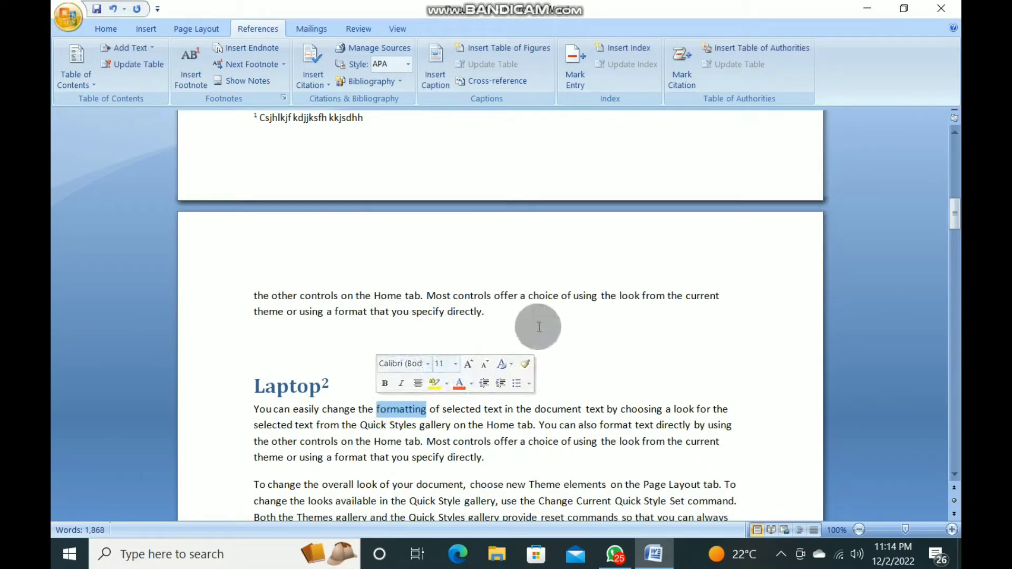
left_click(260, 47)
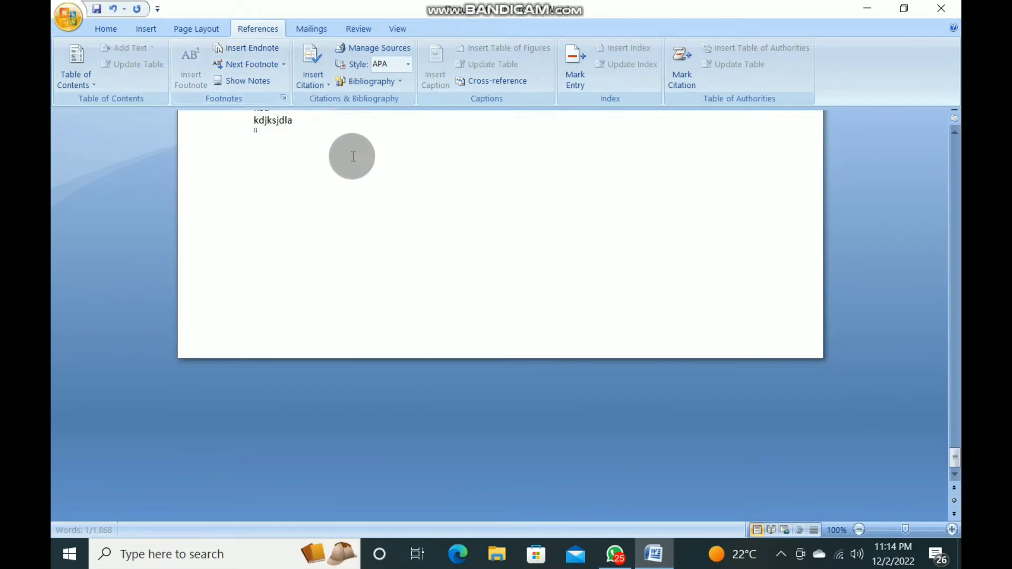
type("formati")
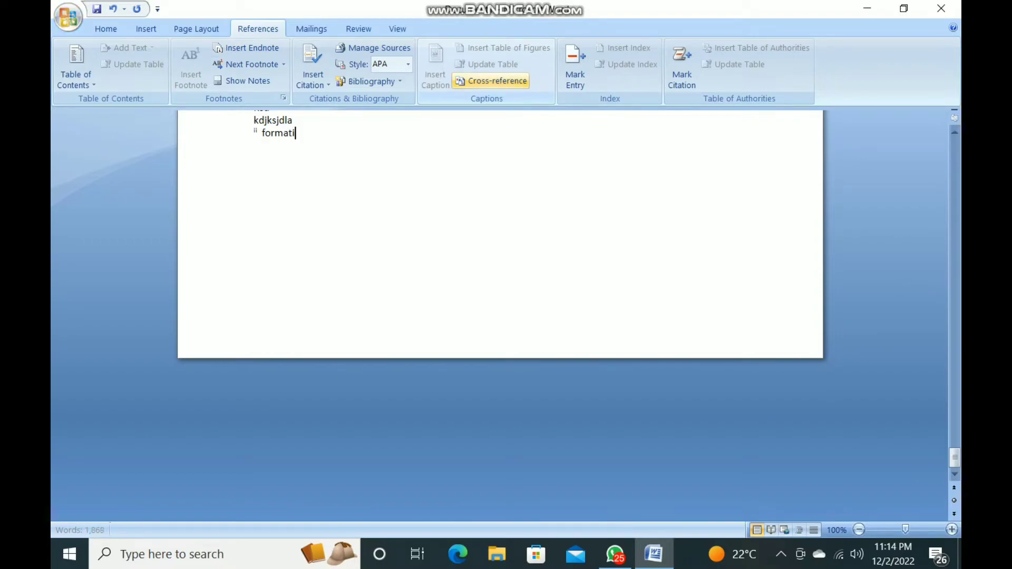
type("ng  jsdhskj hd")
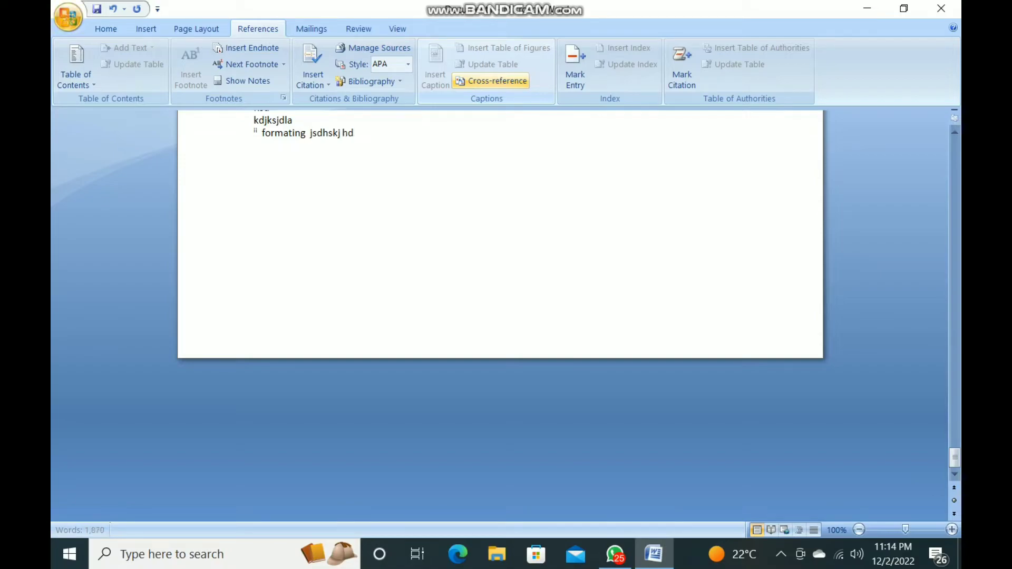
type("as kasds kjsda hsd d lksdh  ksd")
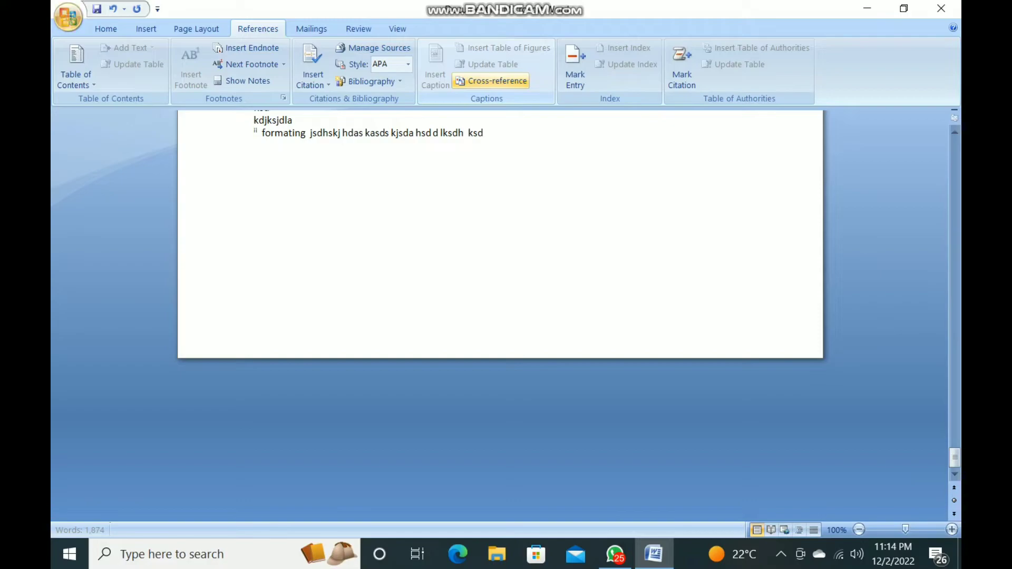
Return to the Laptop section, enlarge the view to 130%, and read the endnote text shown at the mark after "formatting".
scroll(392, 277, "up", 3)
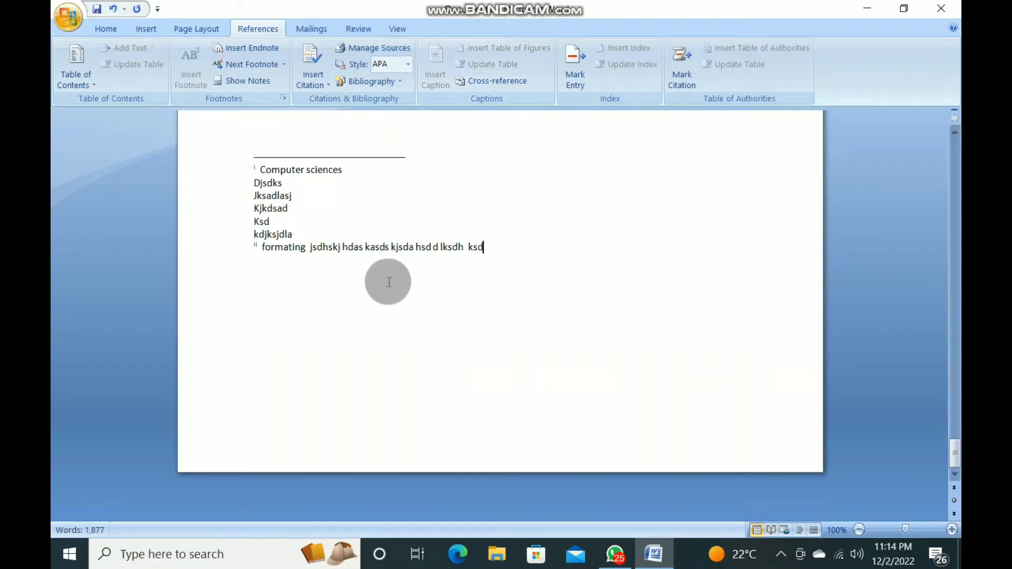
scroll(516, 288, "up", 5)
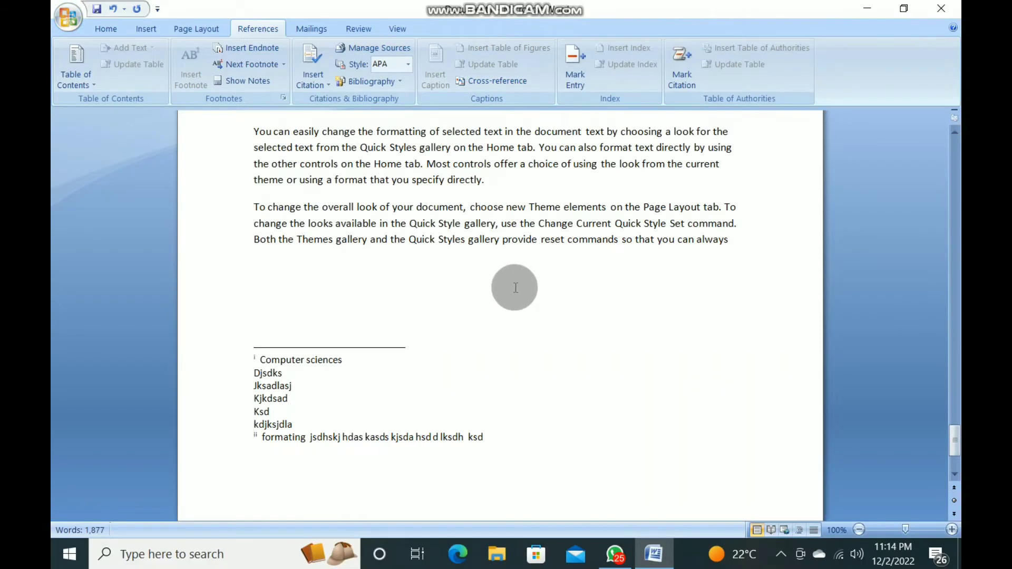
scroll(515, 287, "up", 15)
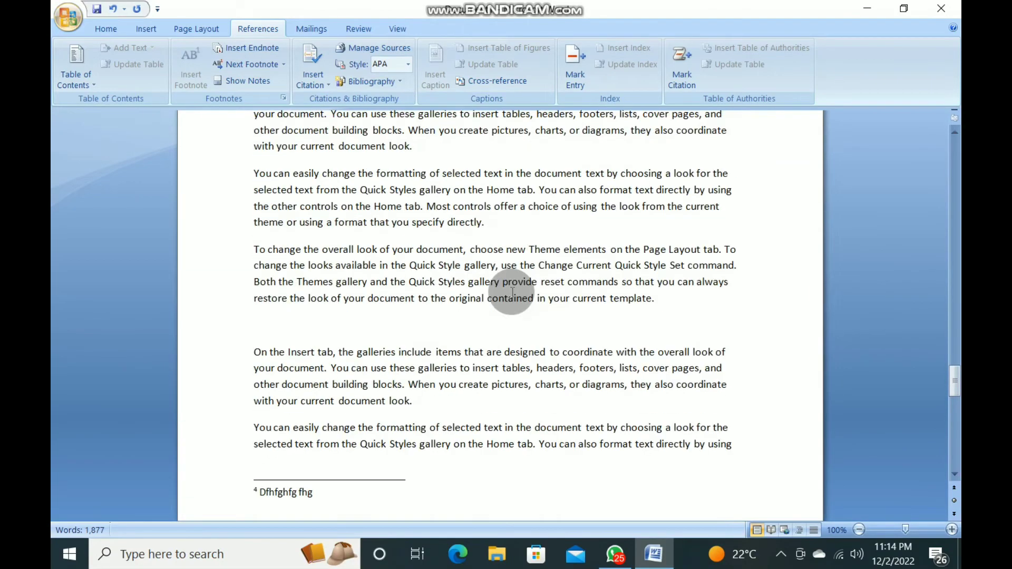
scroll(512, 291, "up", 15)
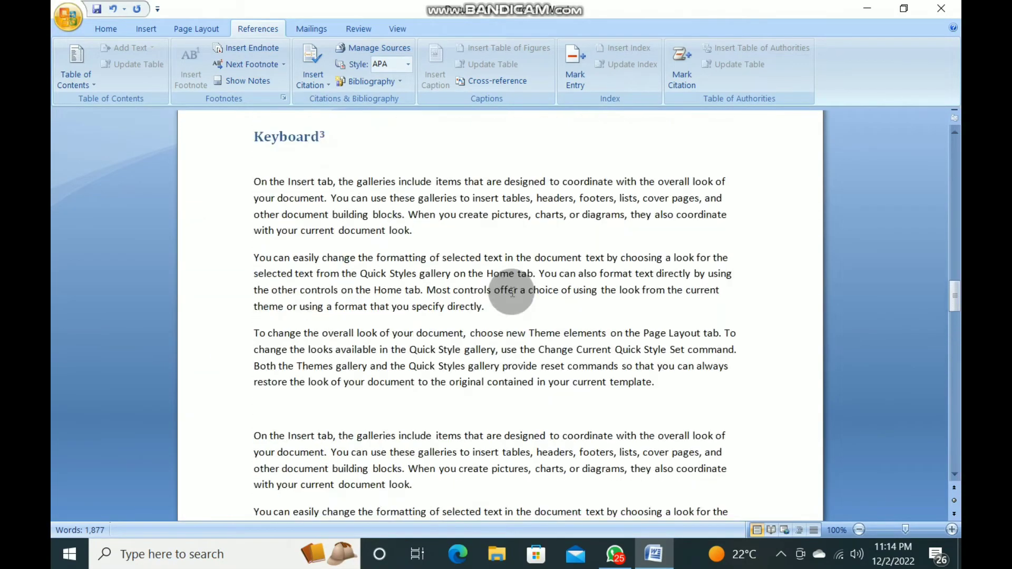
scroll(512, 291, "up", 15)
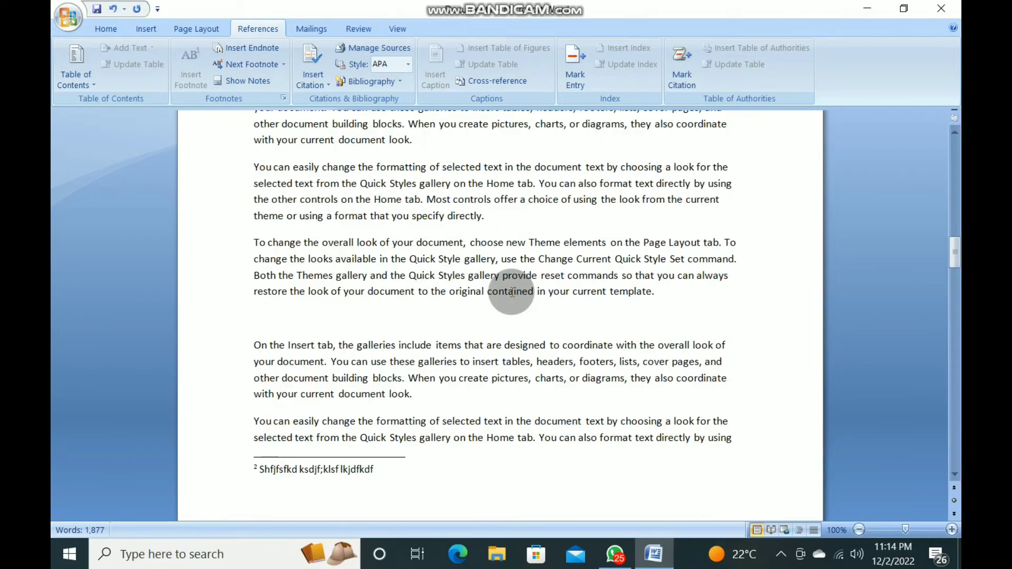
scroll(512, 292, "up", 10)
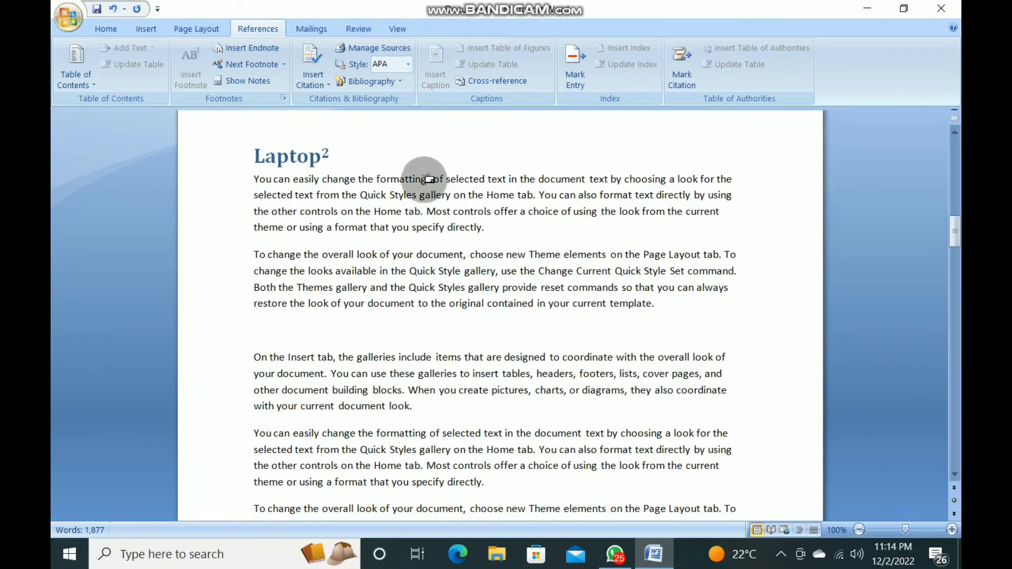
scroll(435, 179, "up", 1)
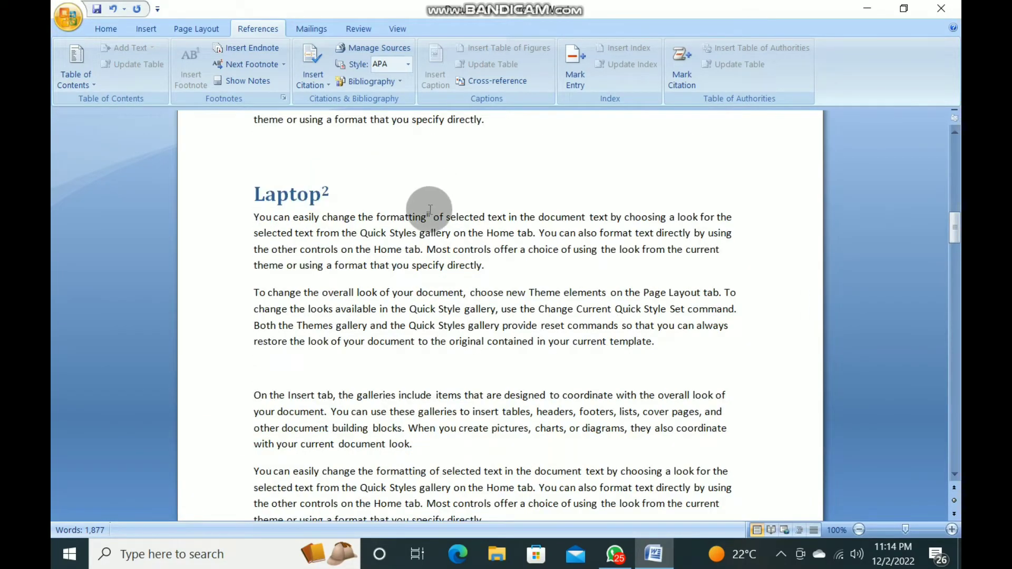
left_click(951, 529)
left_click(952, 529)
left_click(951, 529)
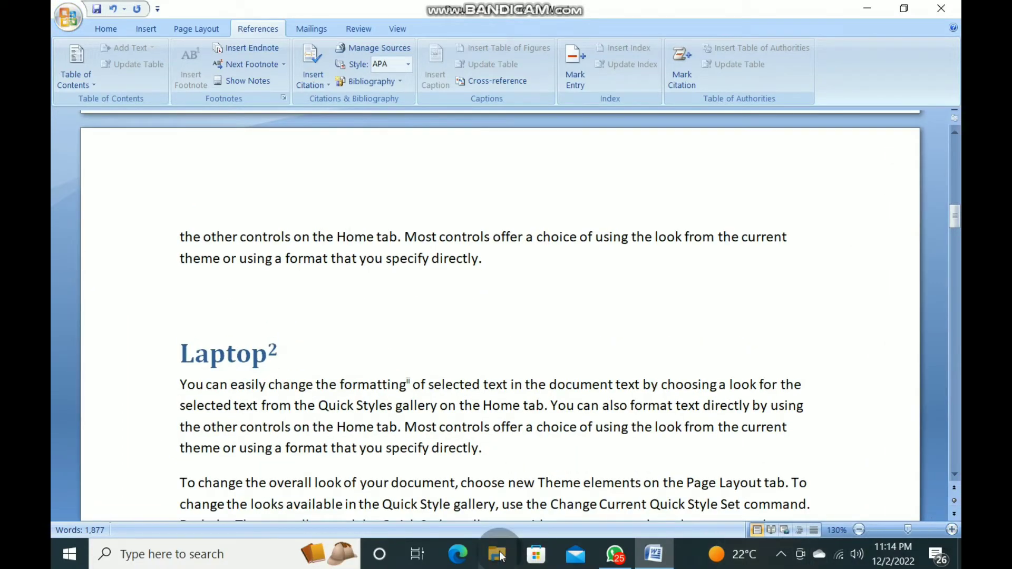
mouse_move(411, 384)
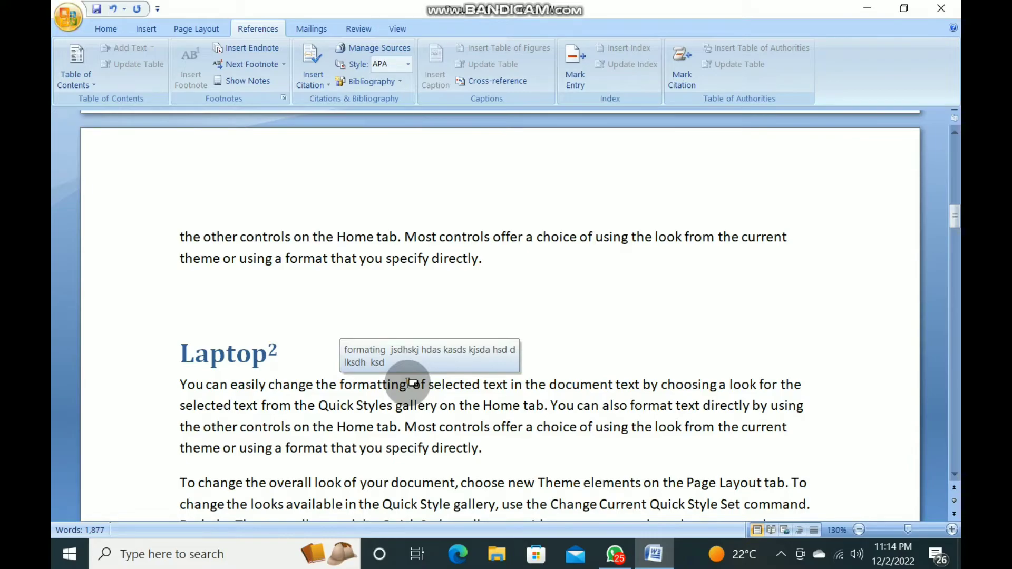
Insert an additional footnote on the word Keyboard in its heading, leaving the note text empty.
scroll(316, 377, "down", 6)
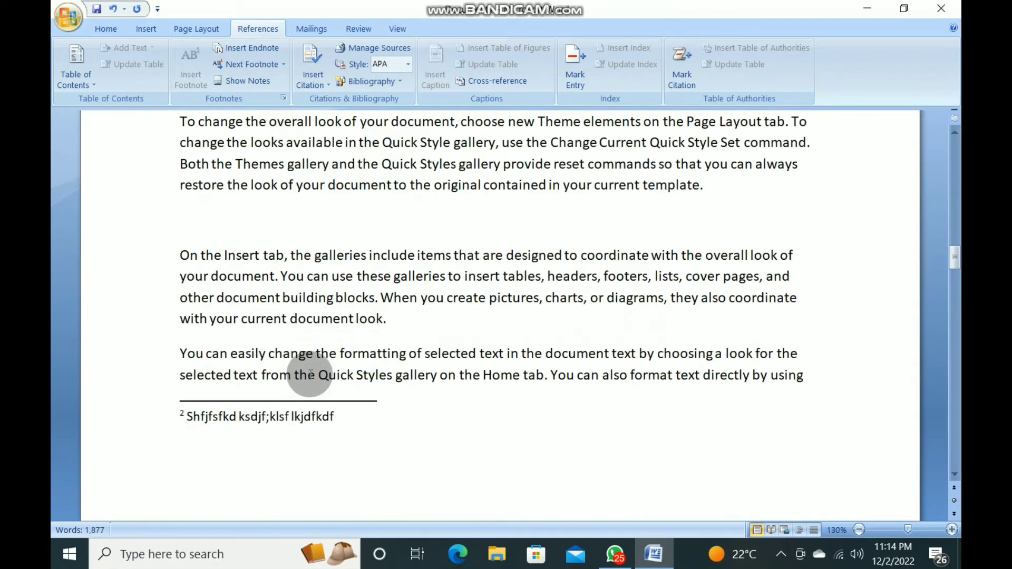
scroll(311, 374, "down", 5)
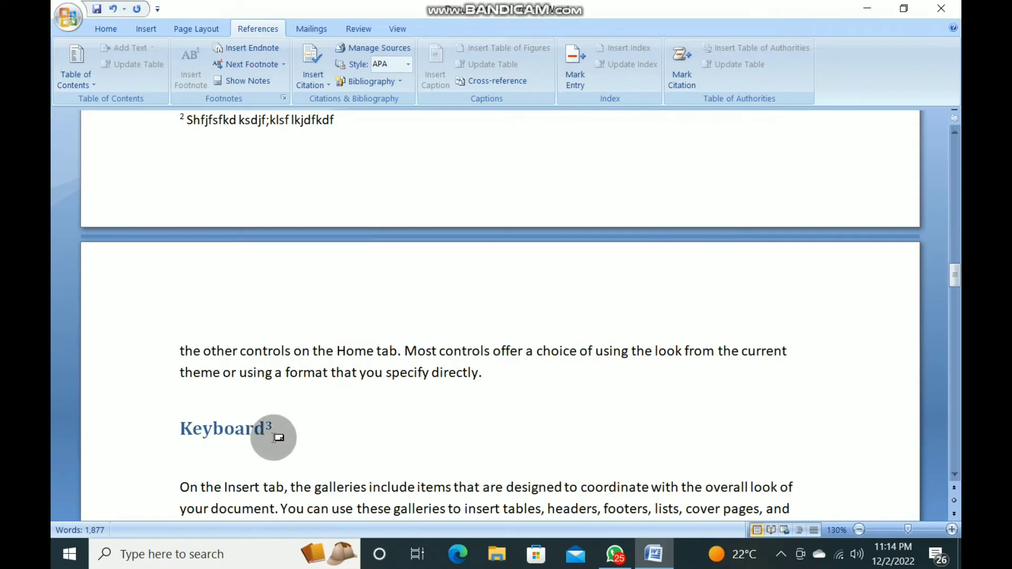
left_click_drag(274, 437, 158, 428)
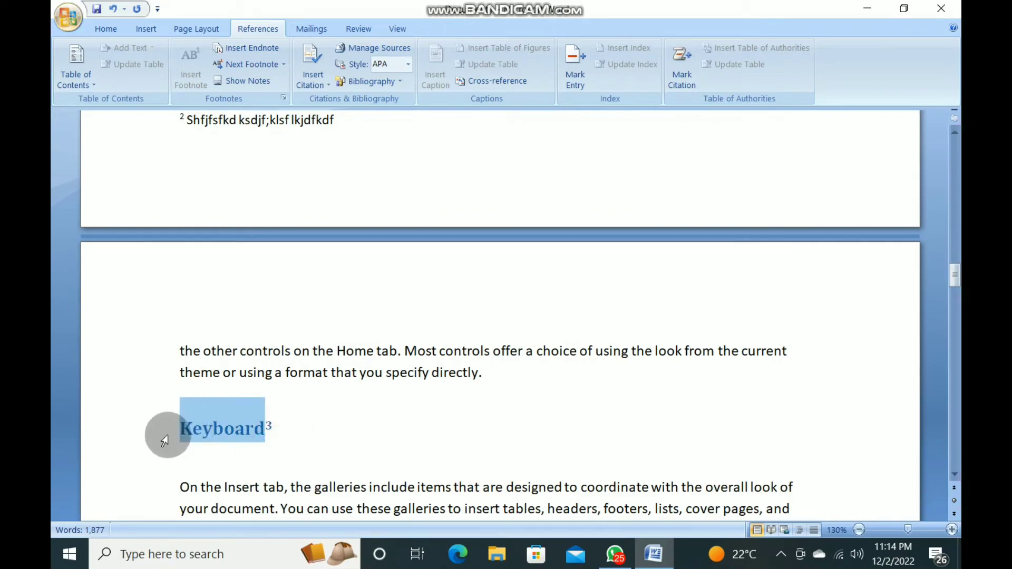
left_click(267, 65)
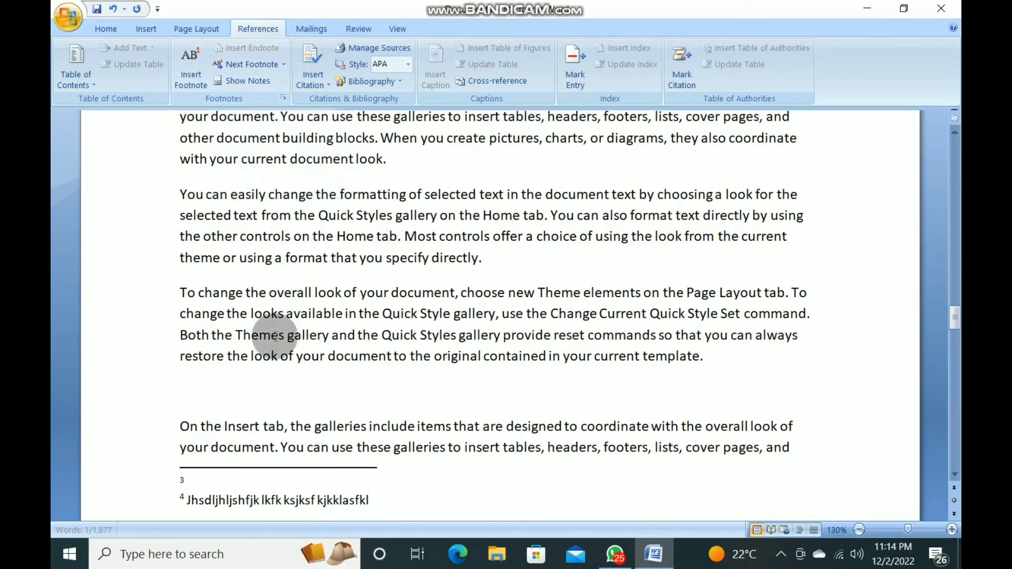
left_click(280, 481)
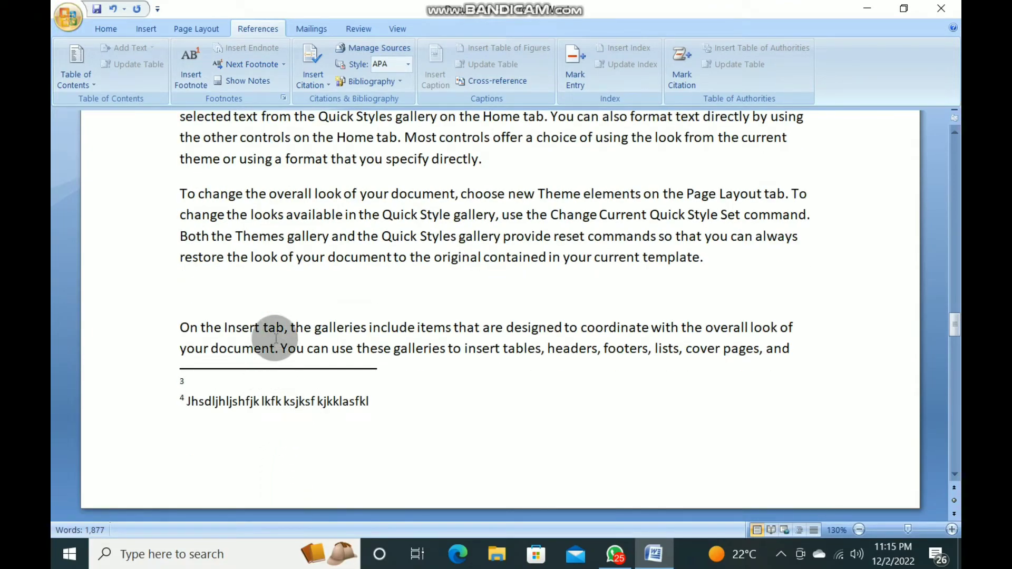
Examine the notes at the foot of the Keyboard section's page and their reference marks at the Keyboard heading.
scroll(275, 338, "up", 10)
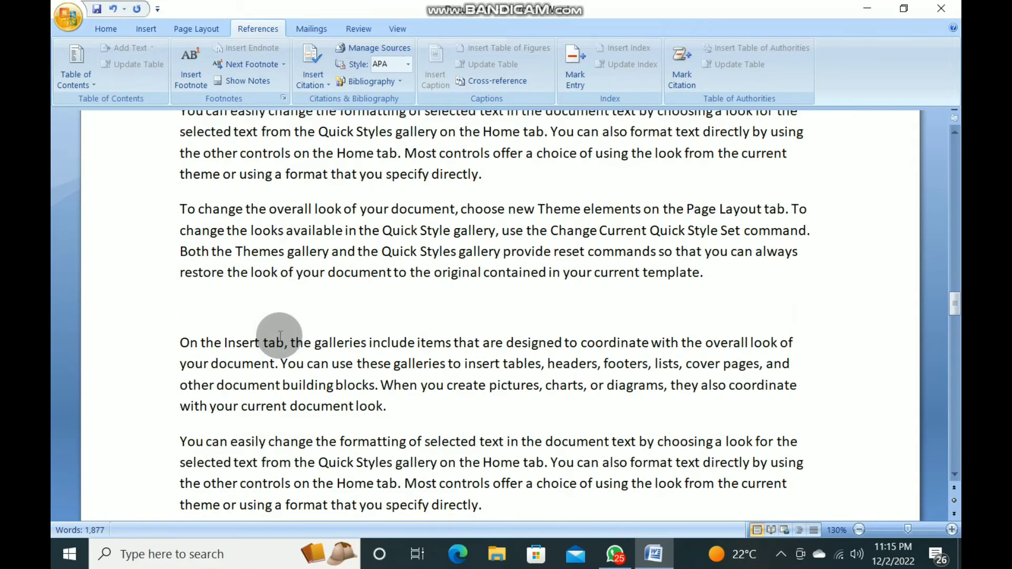
scroll(299, 332, "down", 4)
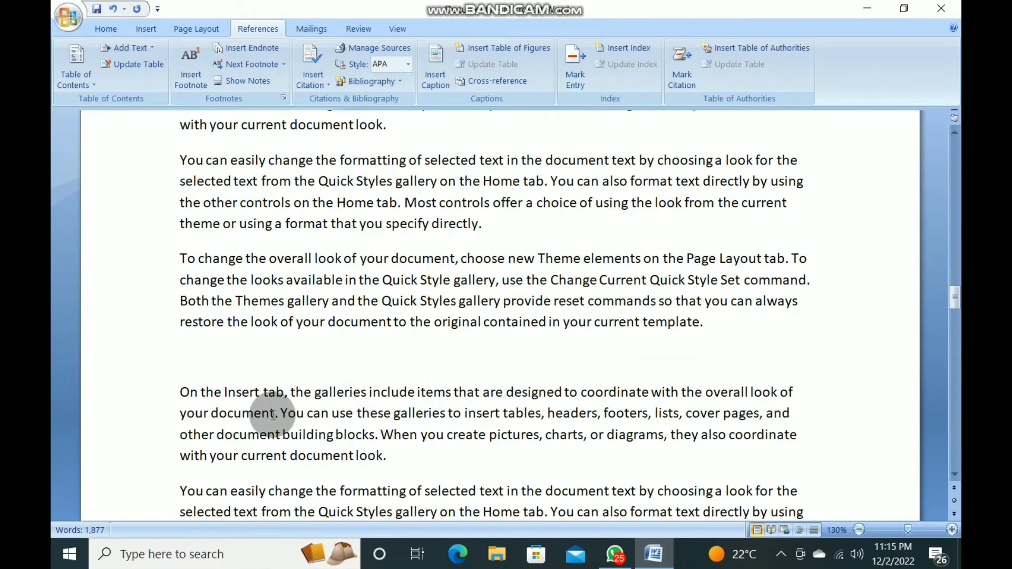
scroll(225, 406, "up", 2)
scroll(253, 441, "down", 2)
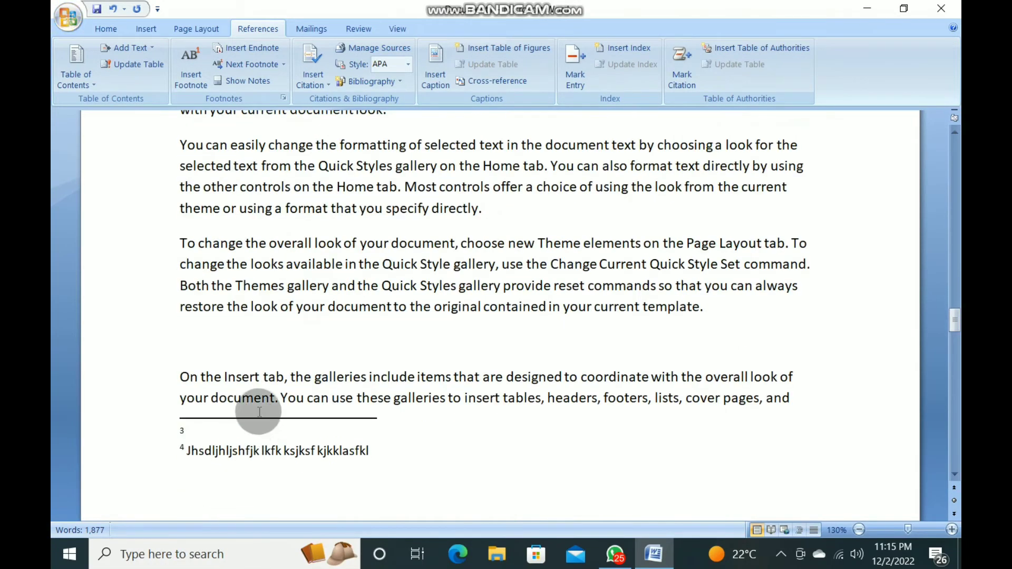
left_click(220, 436)
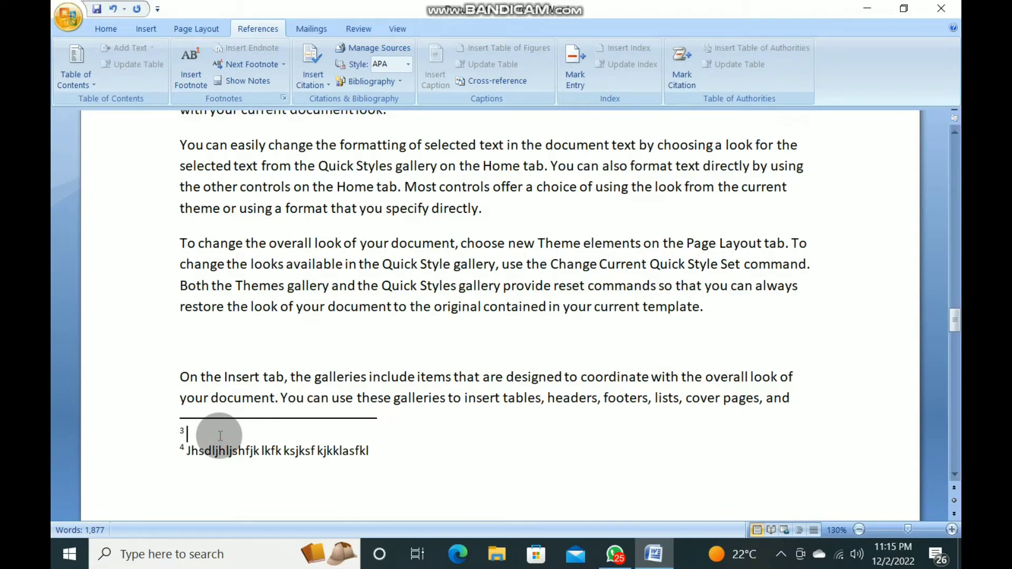
scroll(219, 418, "down", 2)
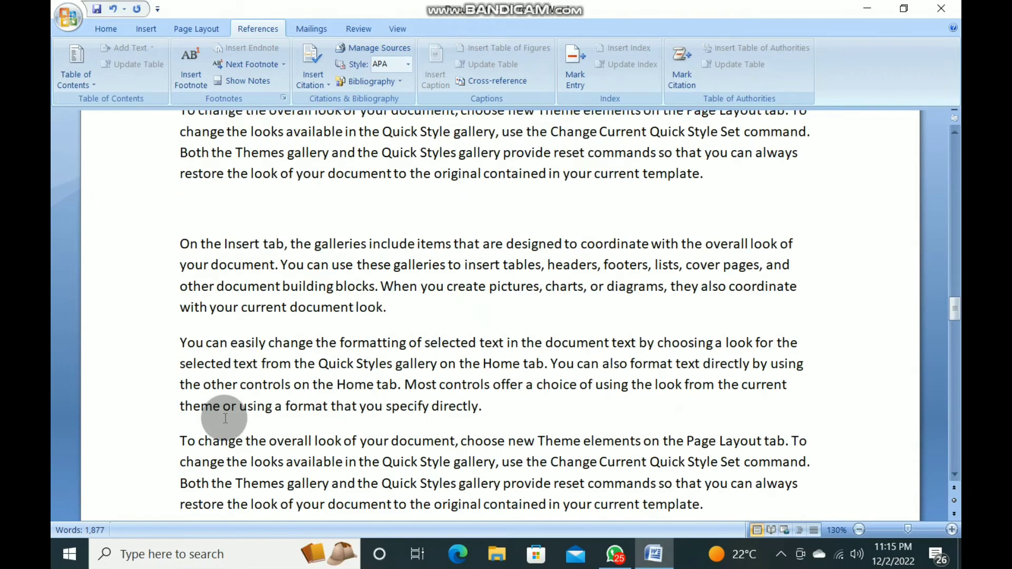
scroll(271, 395, "up", 2)
left_click(306, 365)
scroll(271, 335, "up", 20)
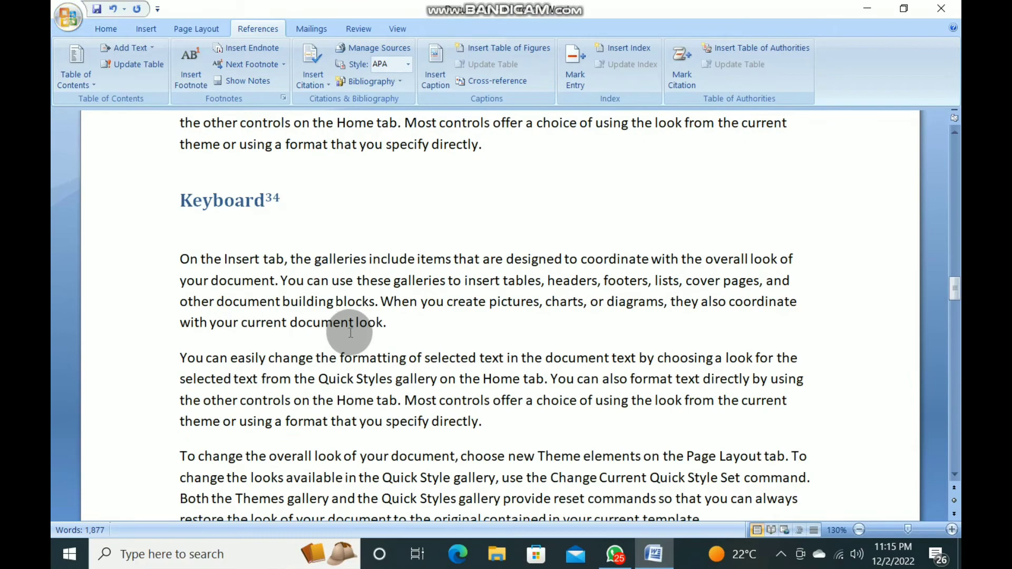
Review the options for moving between footnotes and endnotes, and the Show Notes command.
left_click(305, 259)
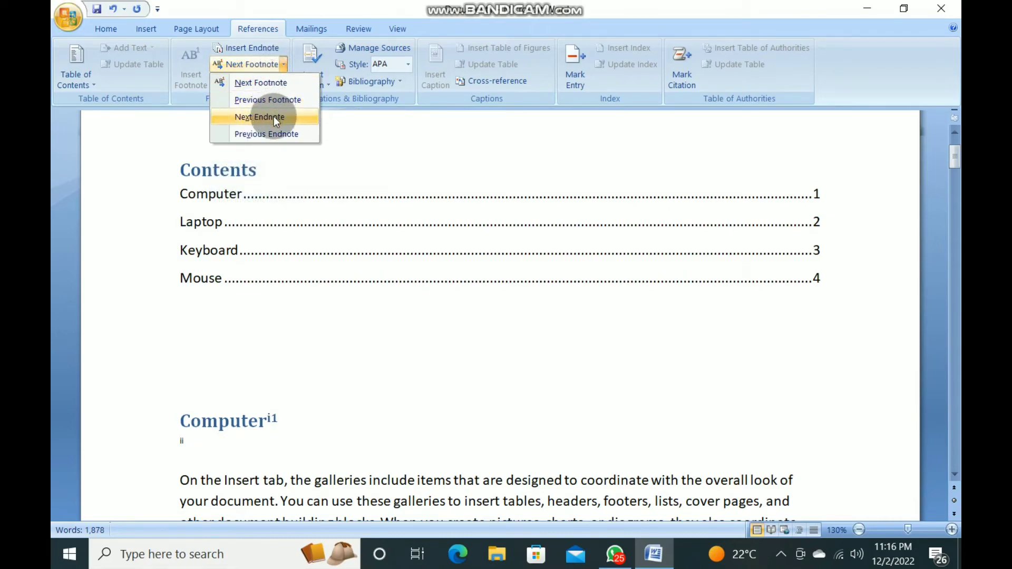
left_click(340, 137)
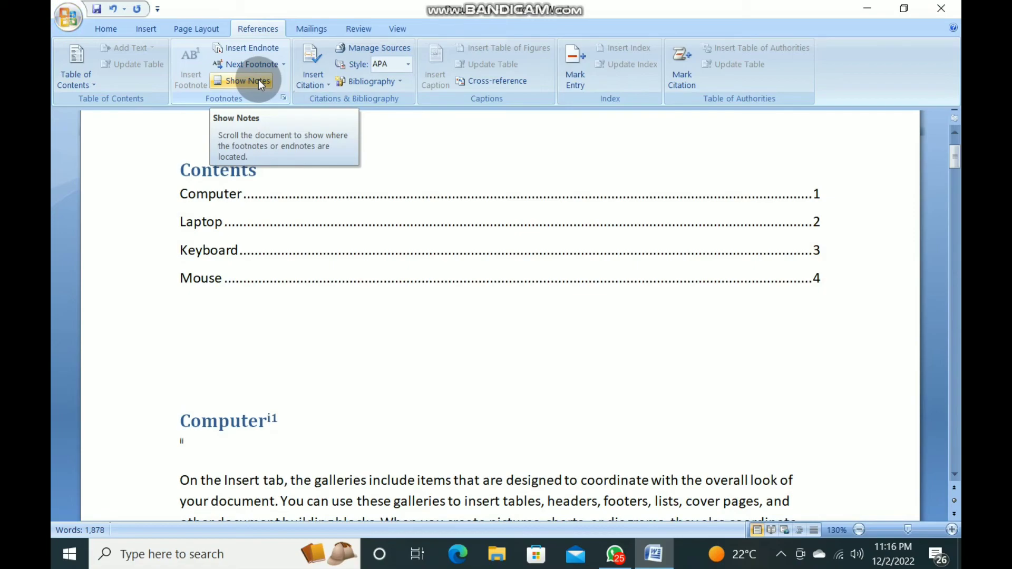
left_click(258, 80)
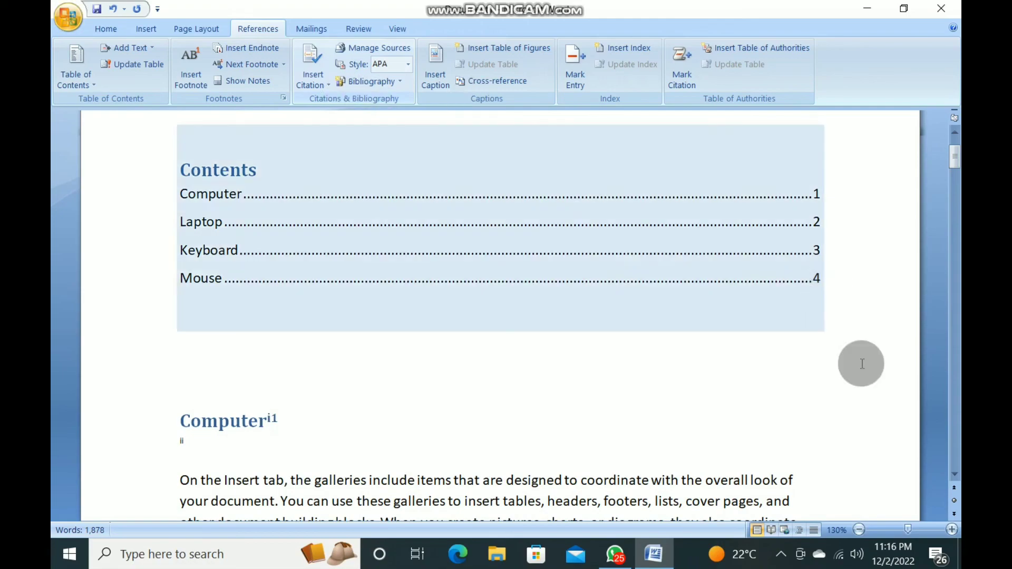
left_click(781, 555)
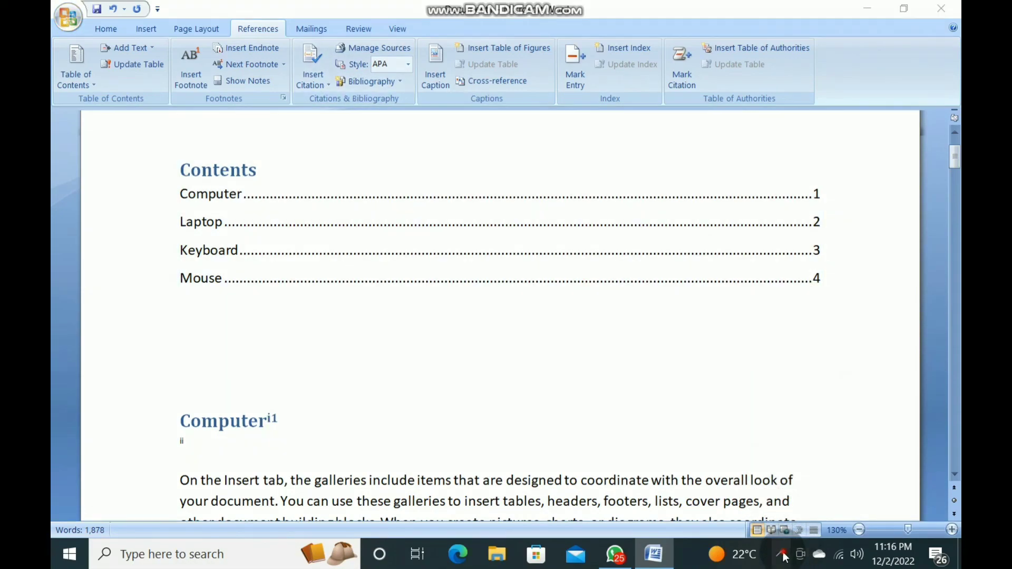